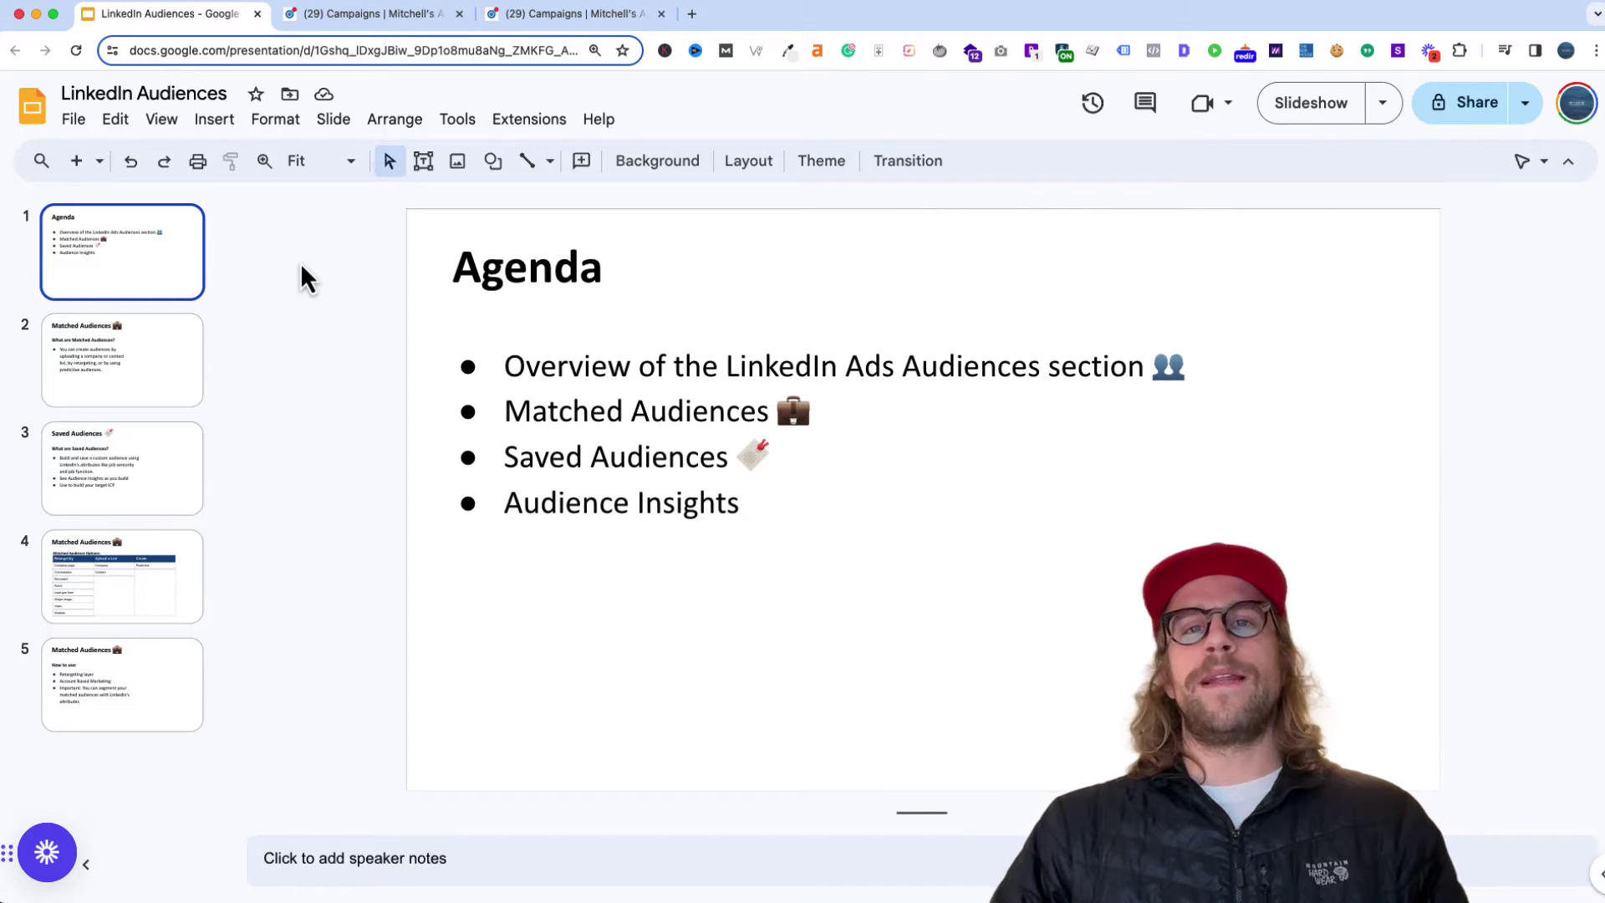
# Review the slides explaining Matched Audiences, Saved Audiences, the matched audience options and how to use them
pyautogui.click(145, 333)
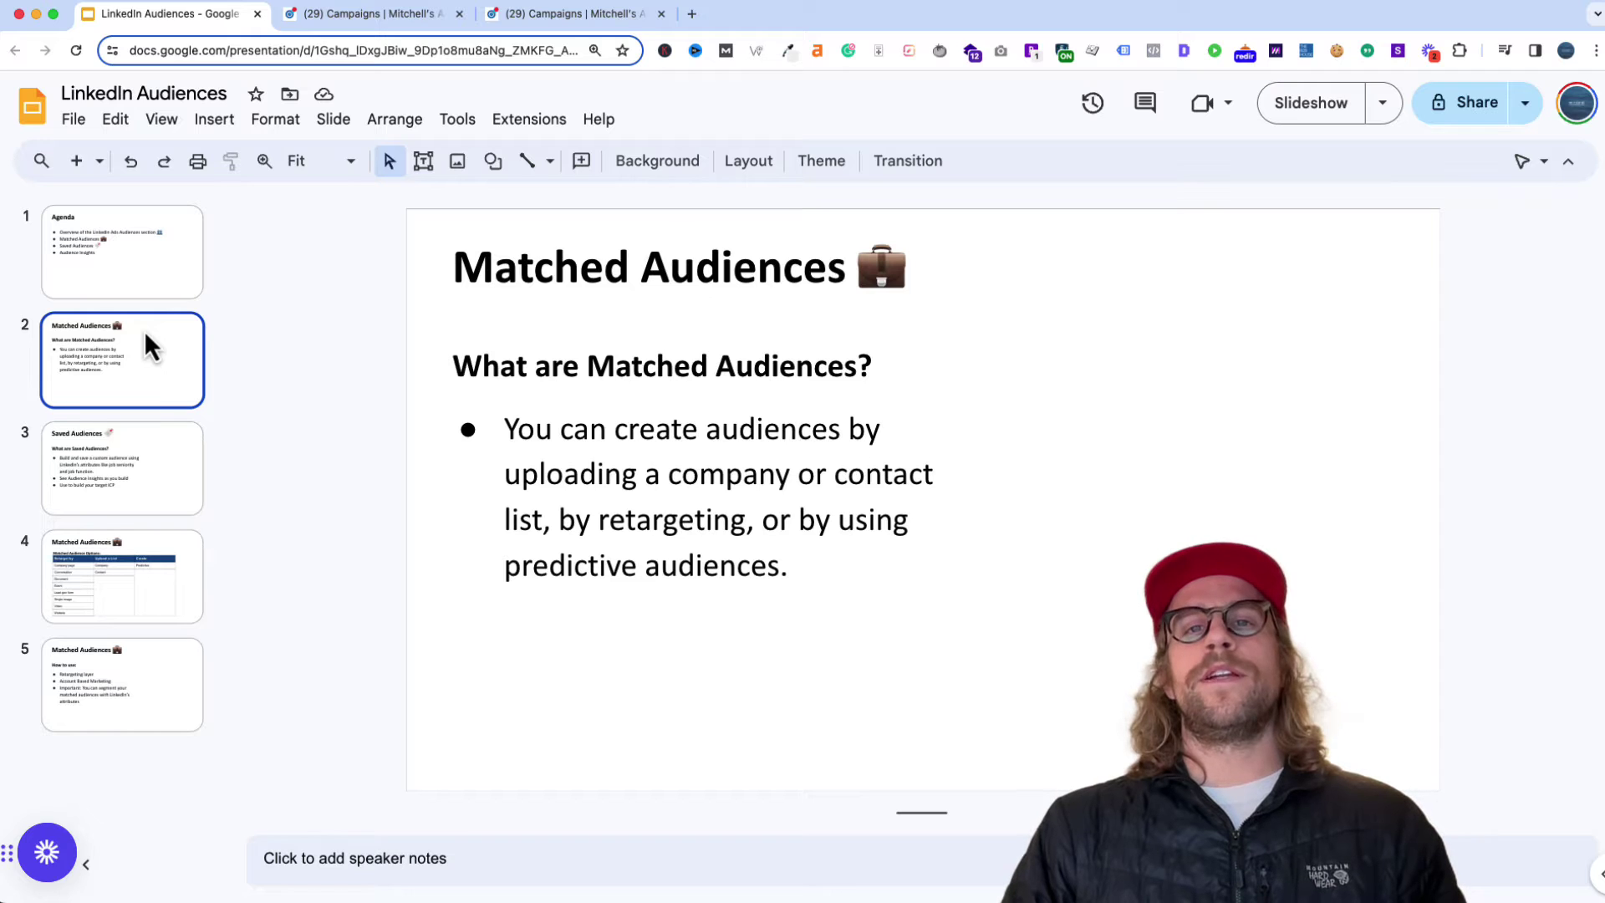
pyautogui.click(148, 473)
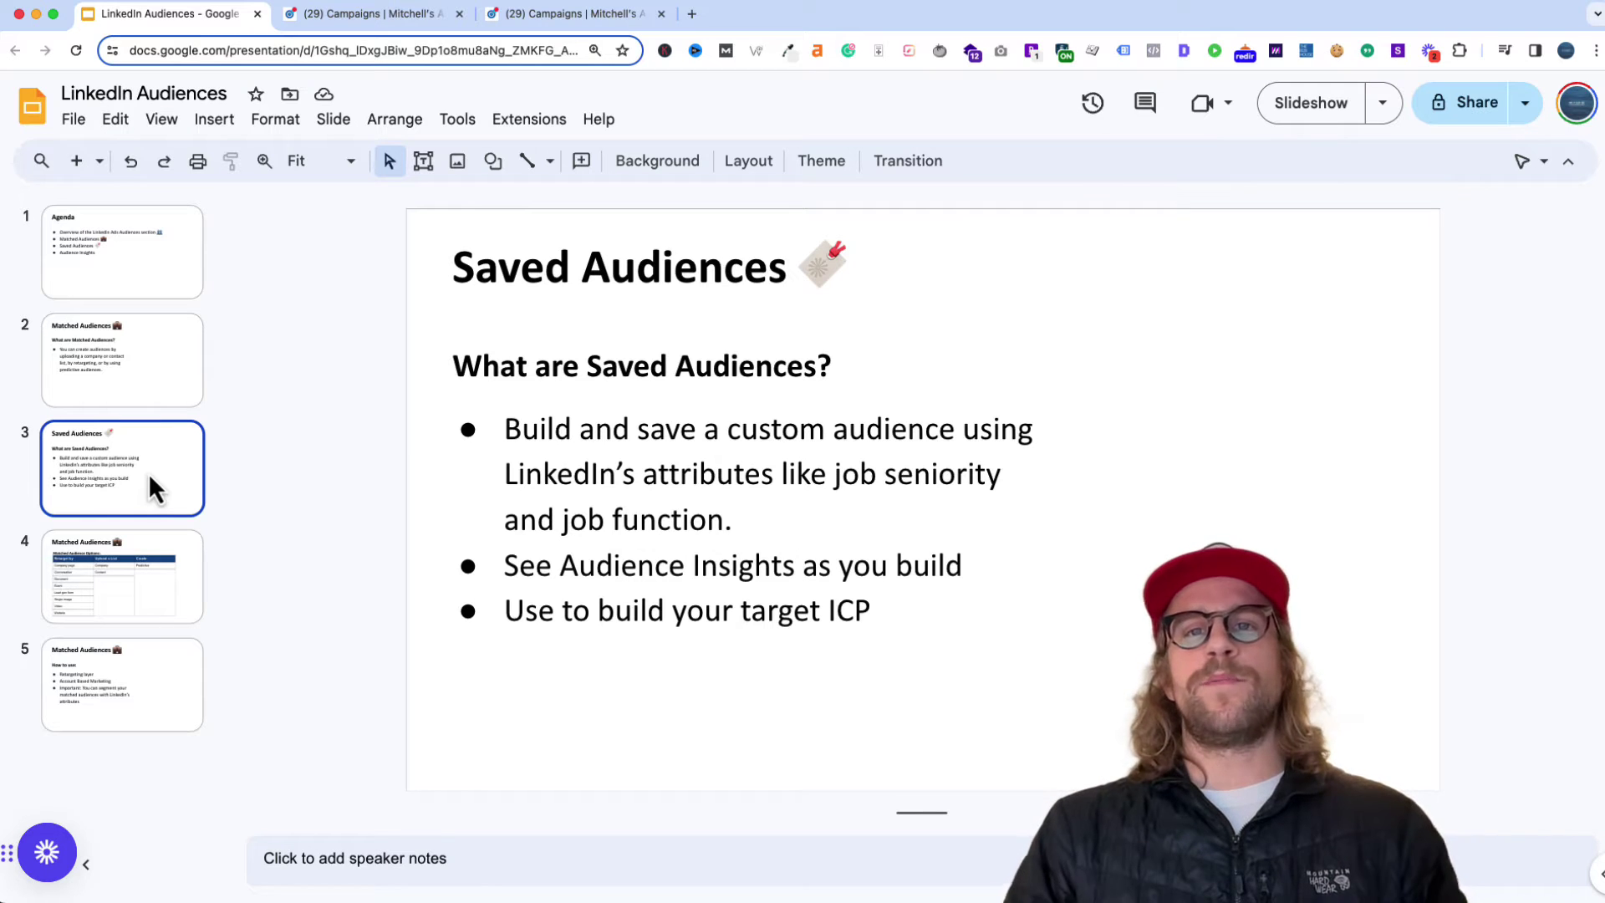
pyautogui.click(134, 569)
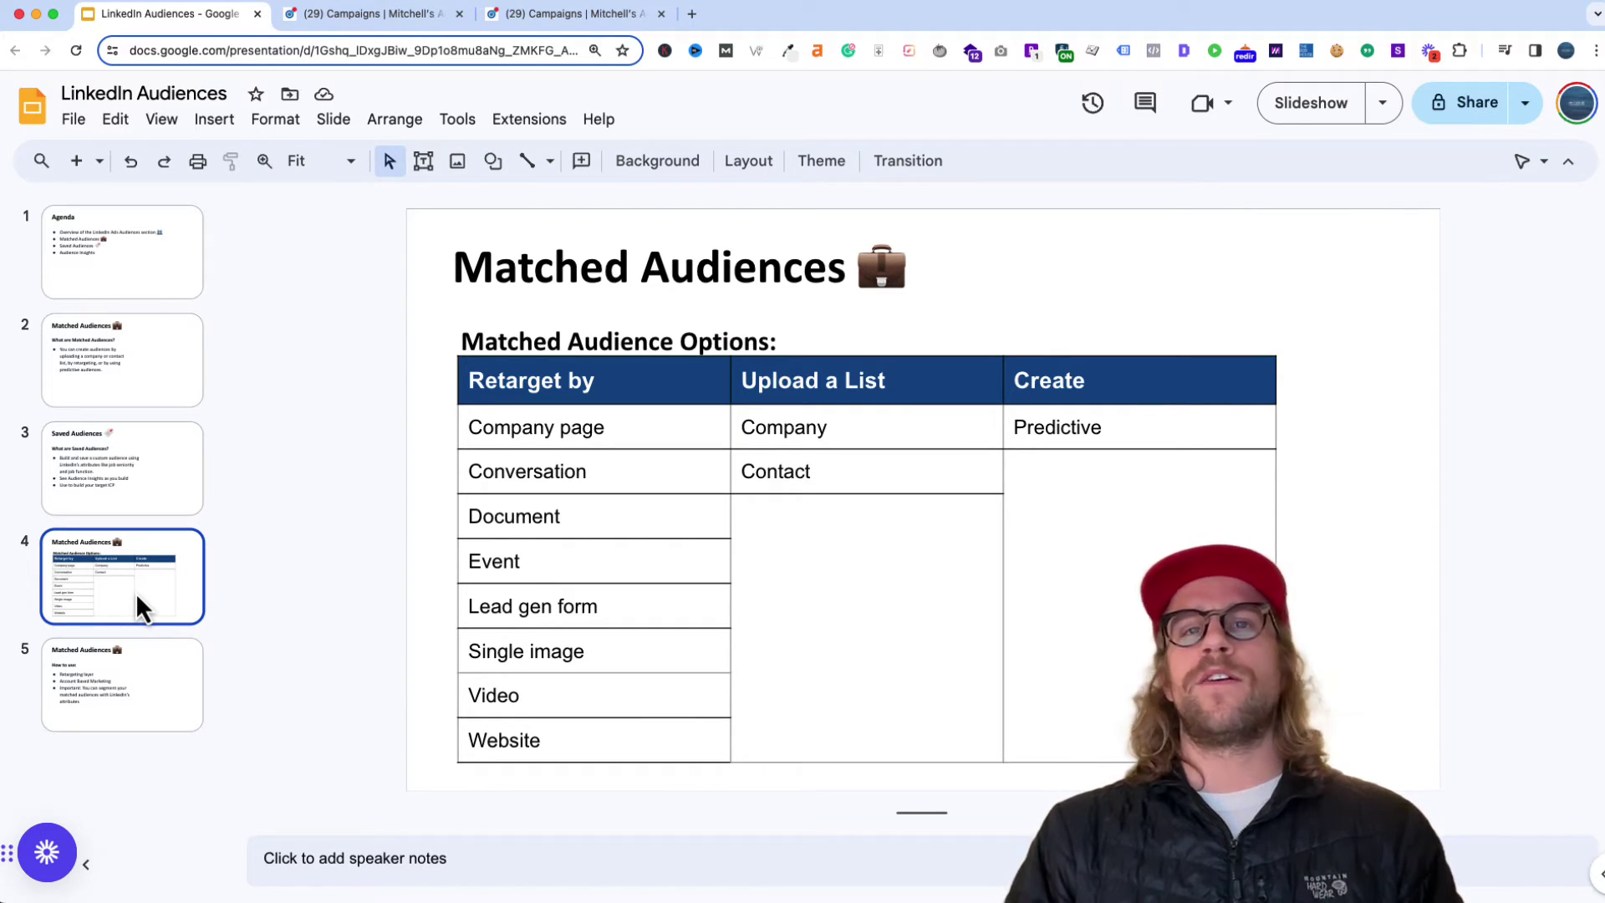
pyautogui.click(119, 713)
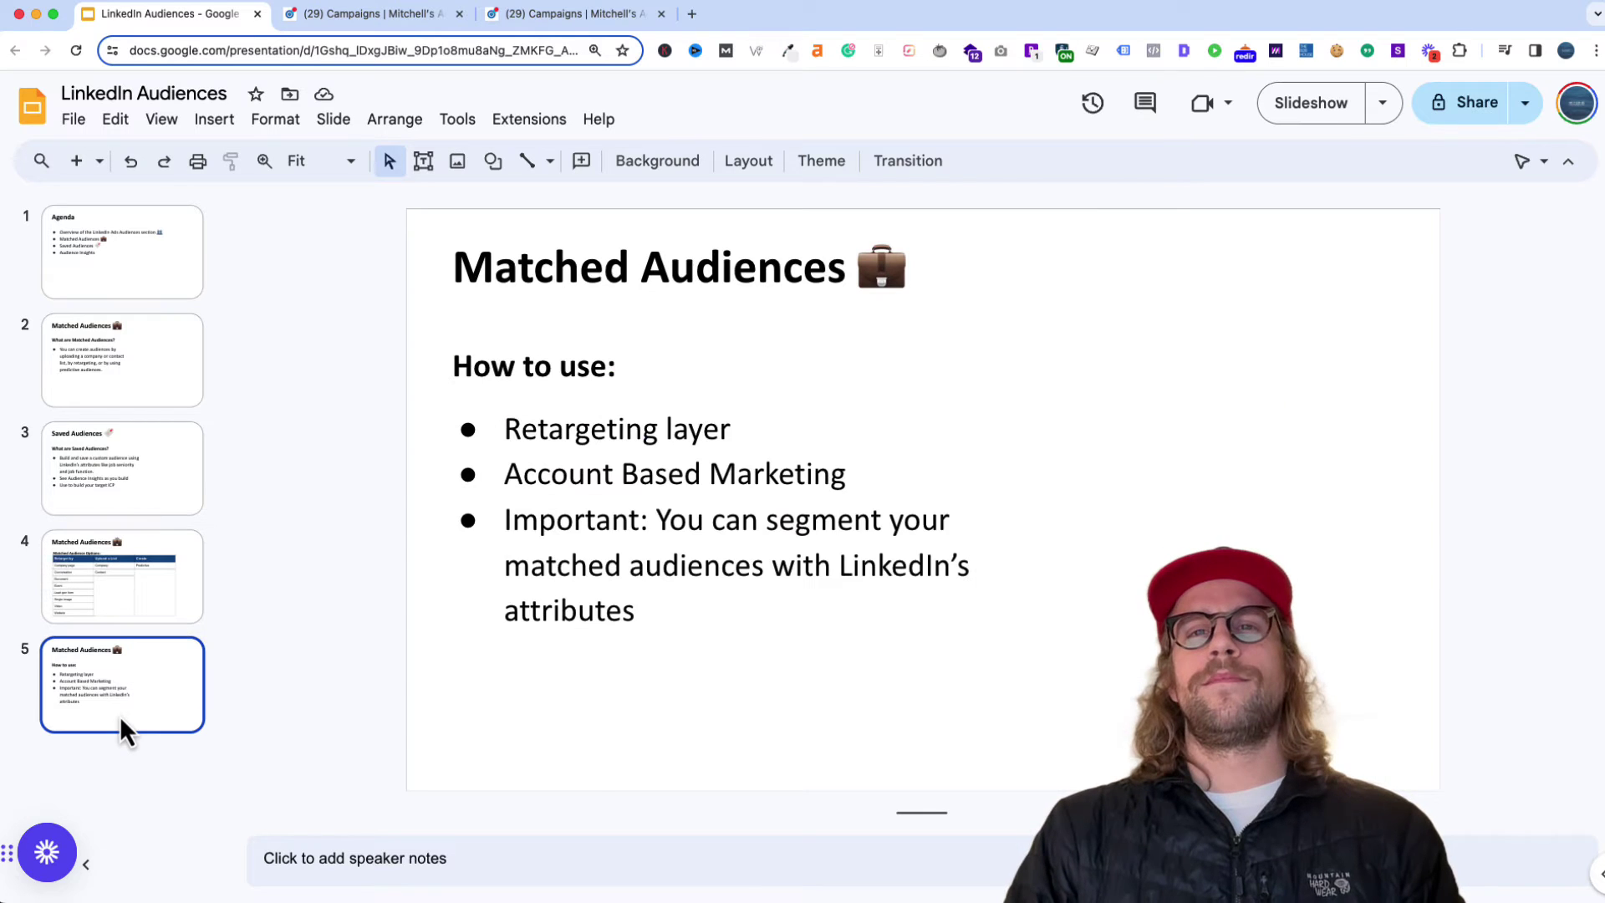
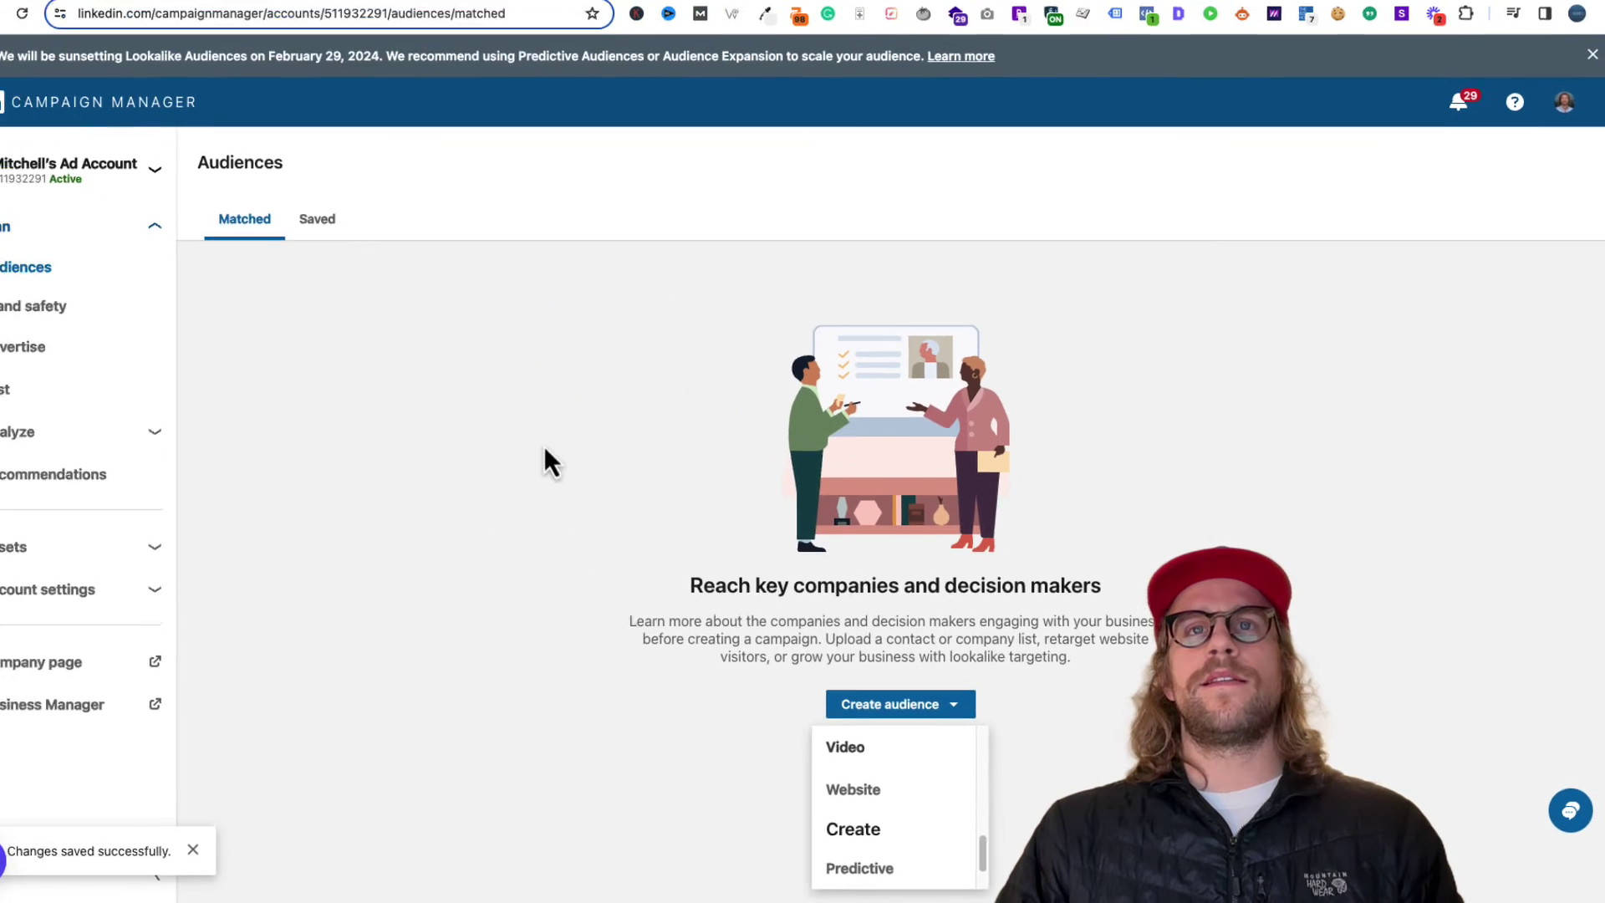
# Start a new saved audience in LinkedIn Campaign Manager
pyautogui.click(376, 304)
pyautogui.click(360, 250)
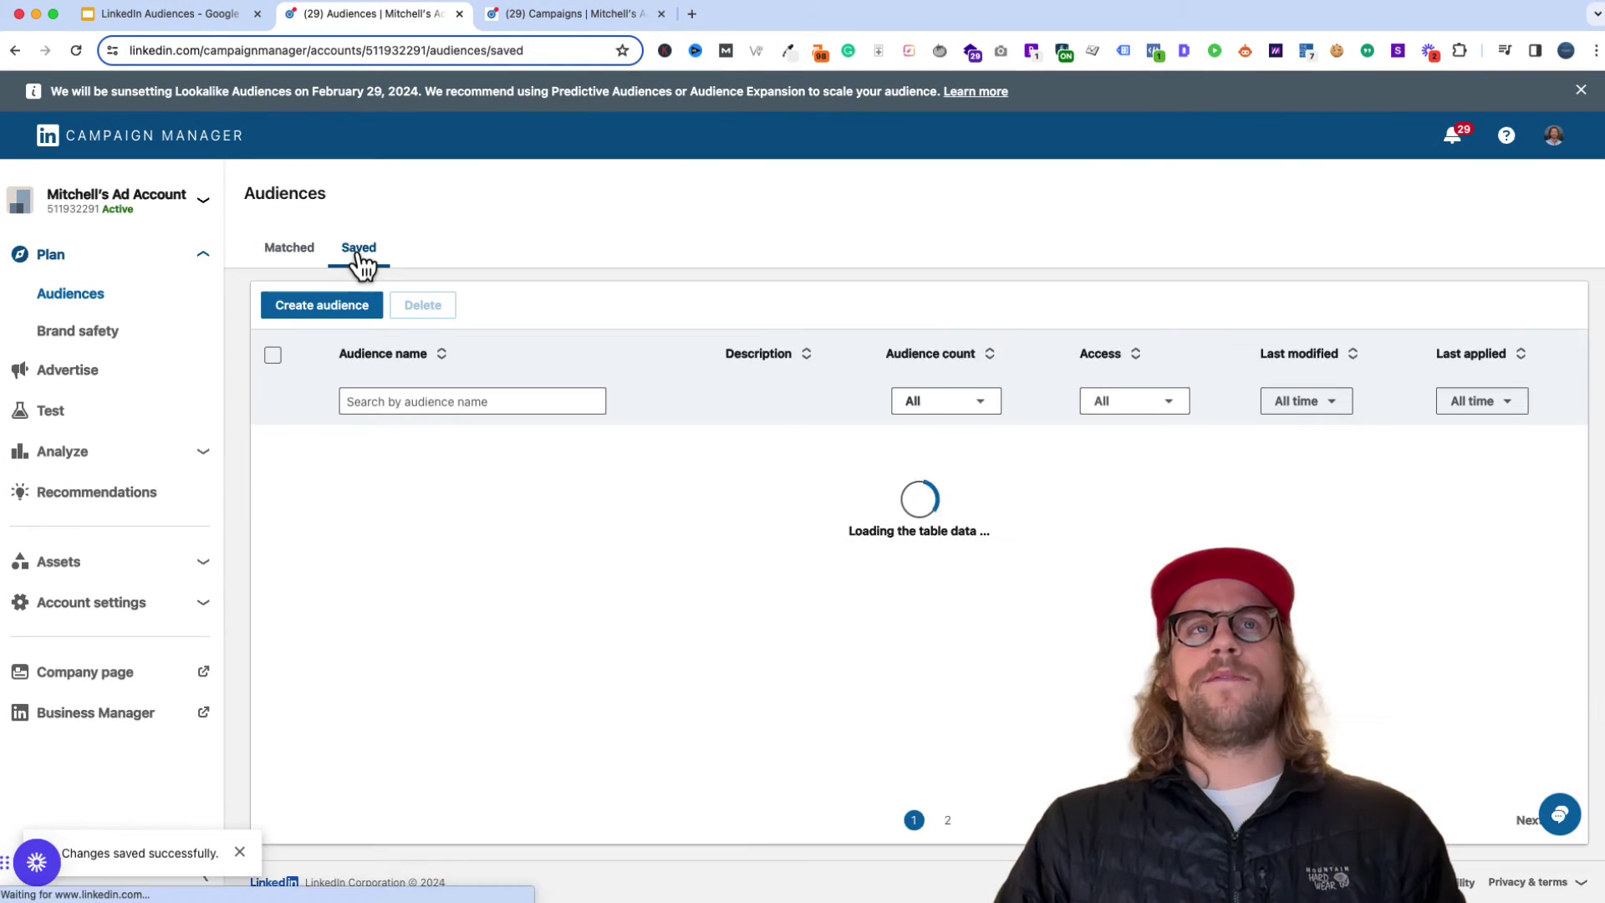
pyautogui.click(314, 309)
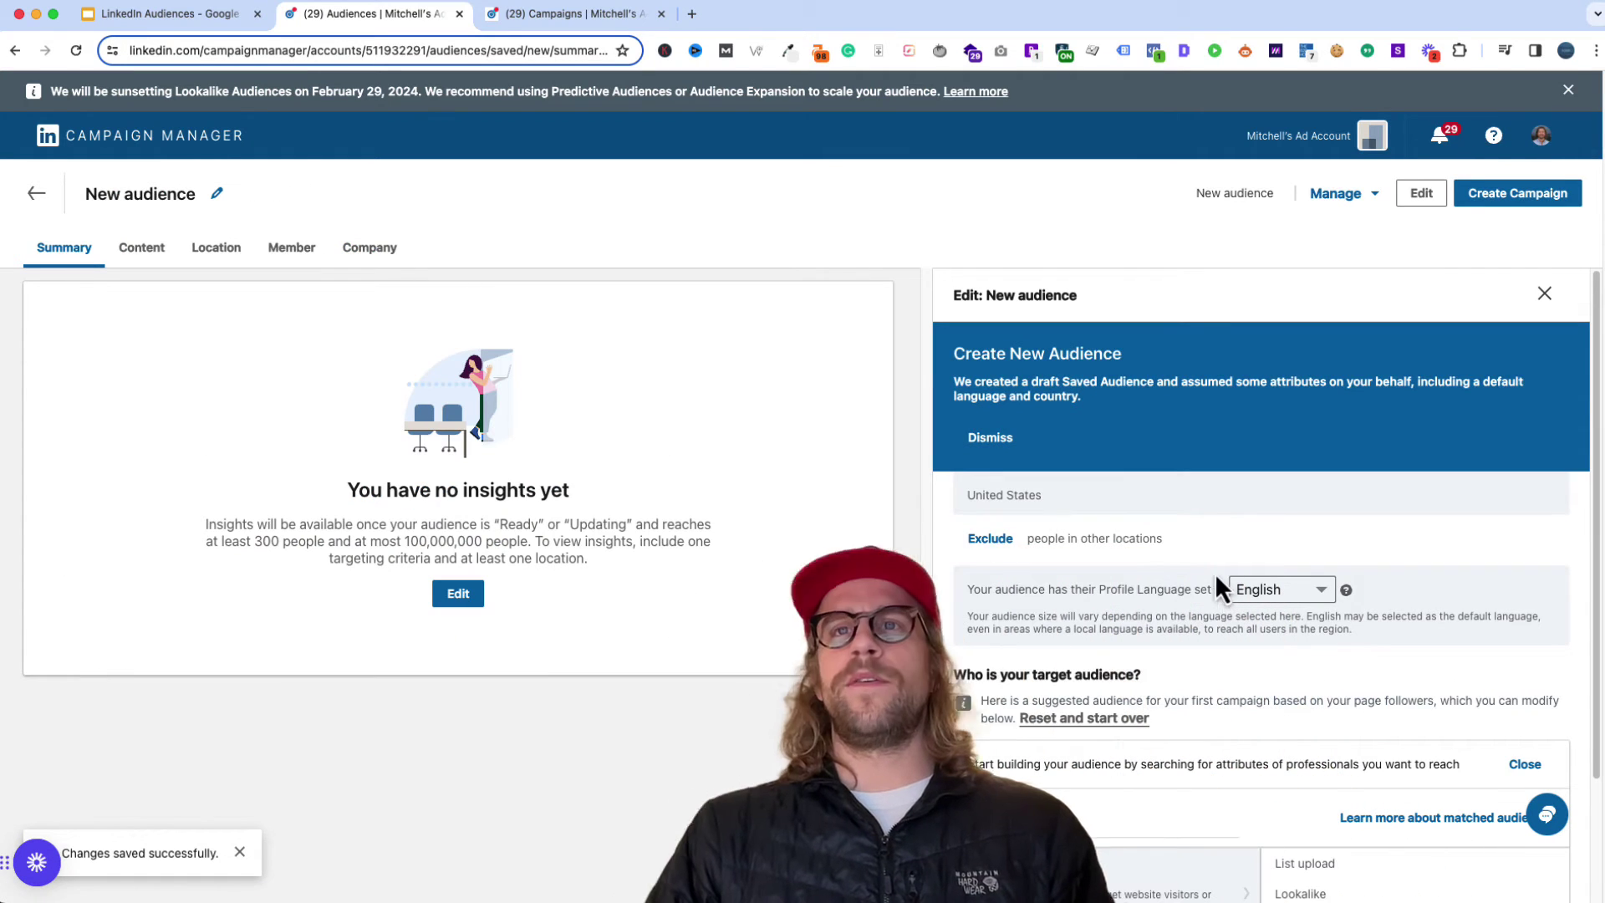
# Search the job title attributes for "hr manager" and include Human Resources Manager and Senior Human Resources Manager
pyautogui.scroll(-2, 1152, 715)
pyautogui.scroll(-1, 1151, 714)
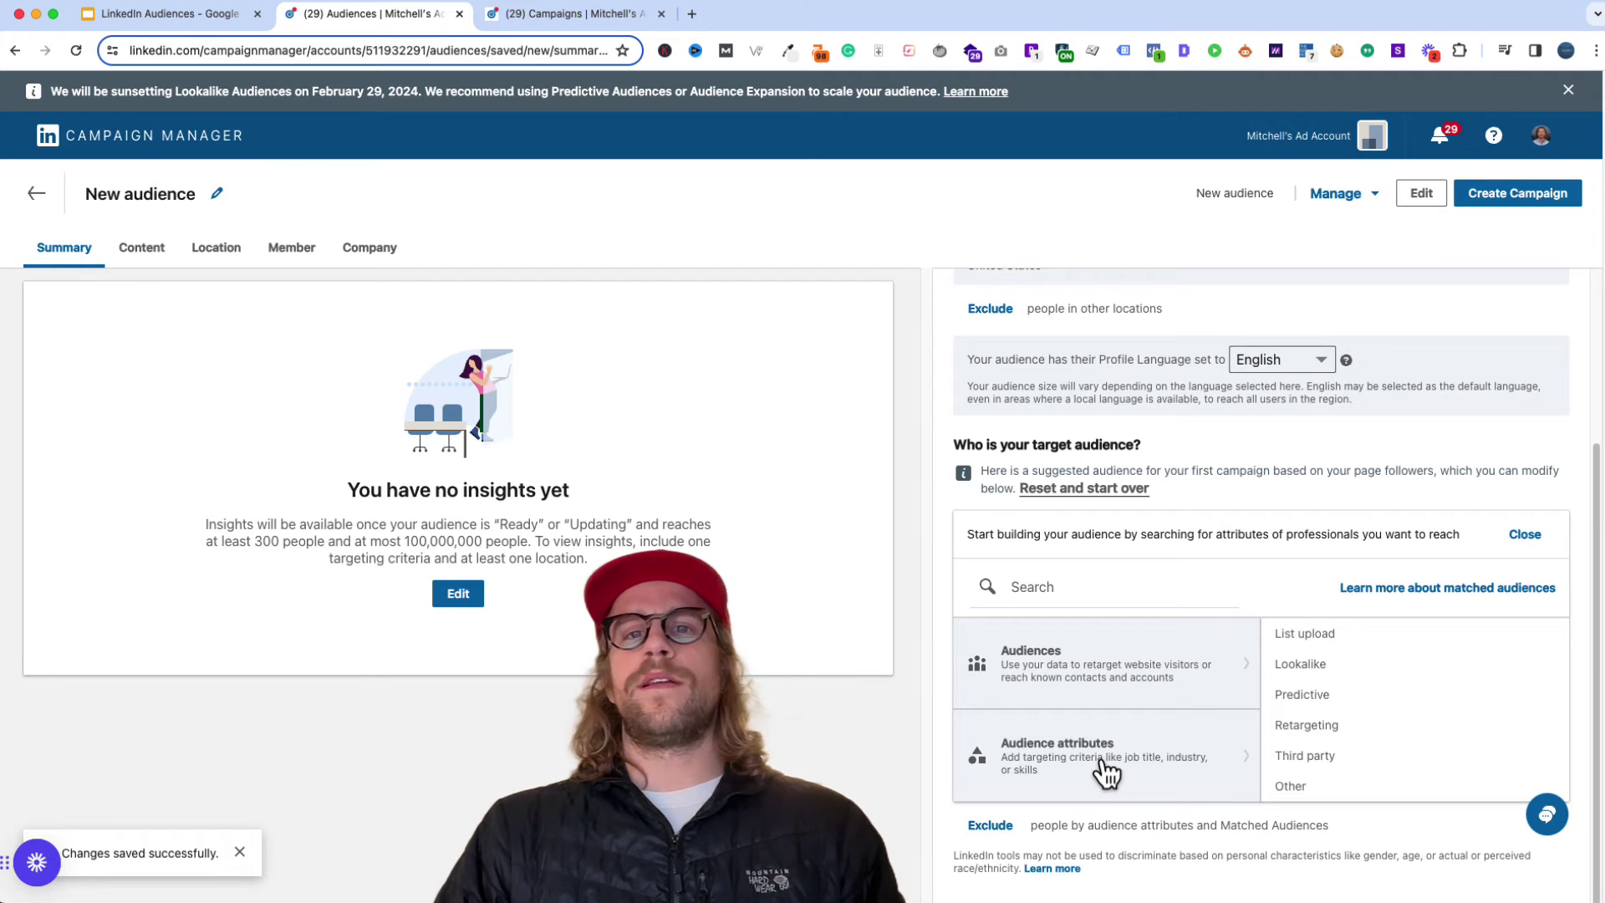
pyautogui.click(1108, 771)
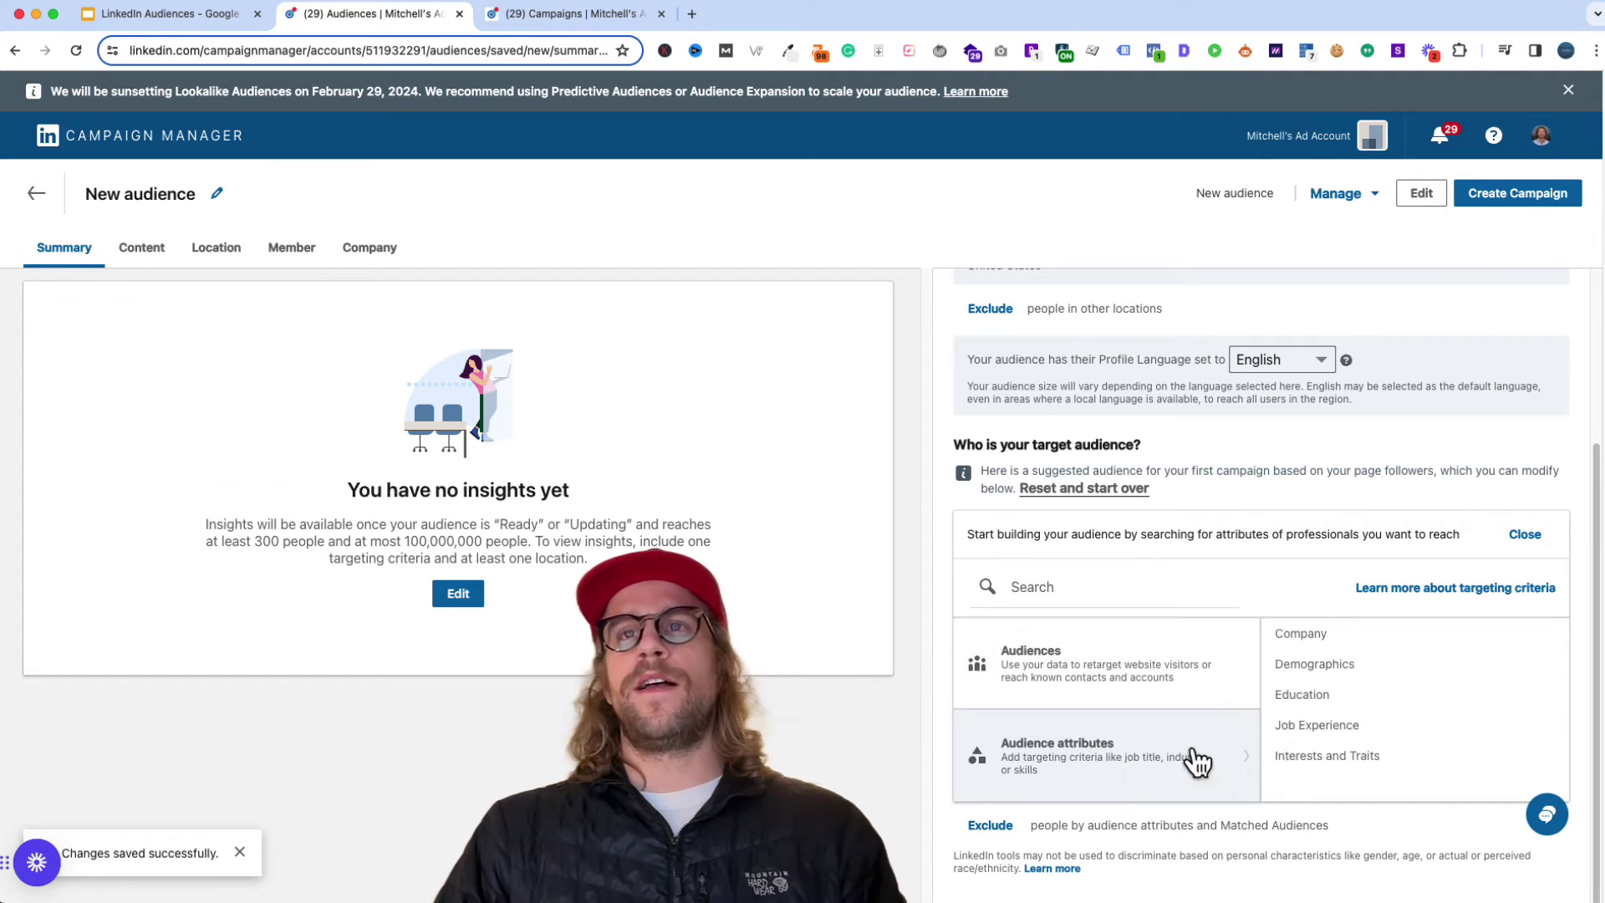
pyautogui.click(1311, 735)
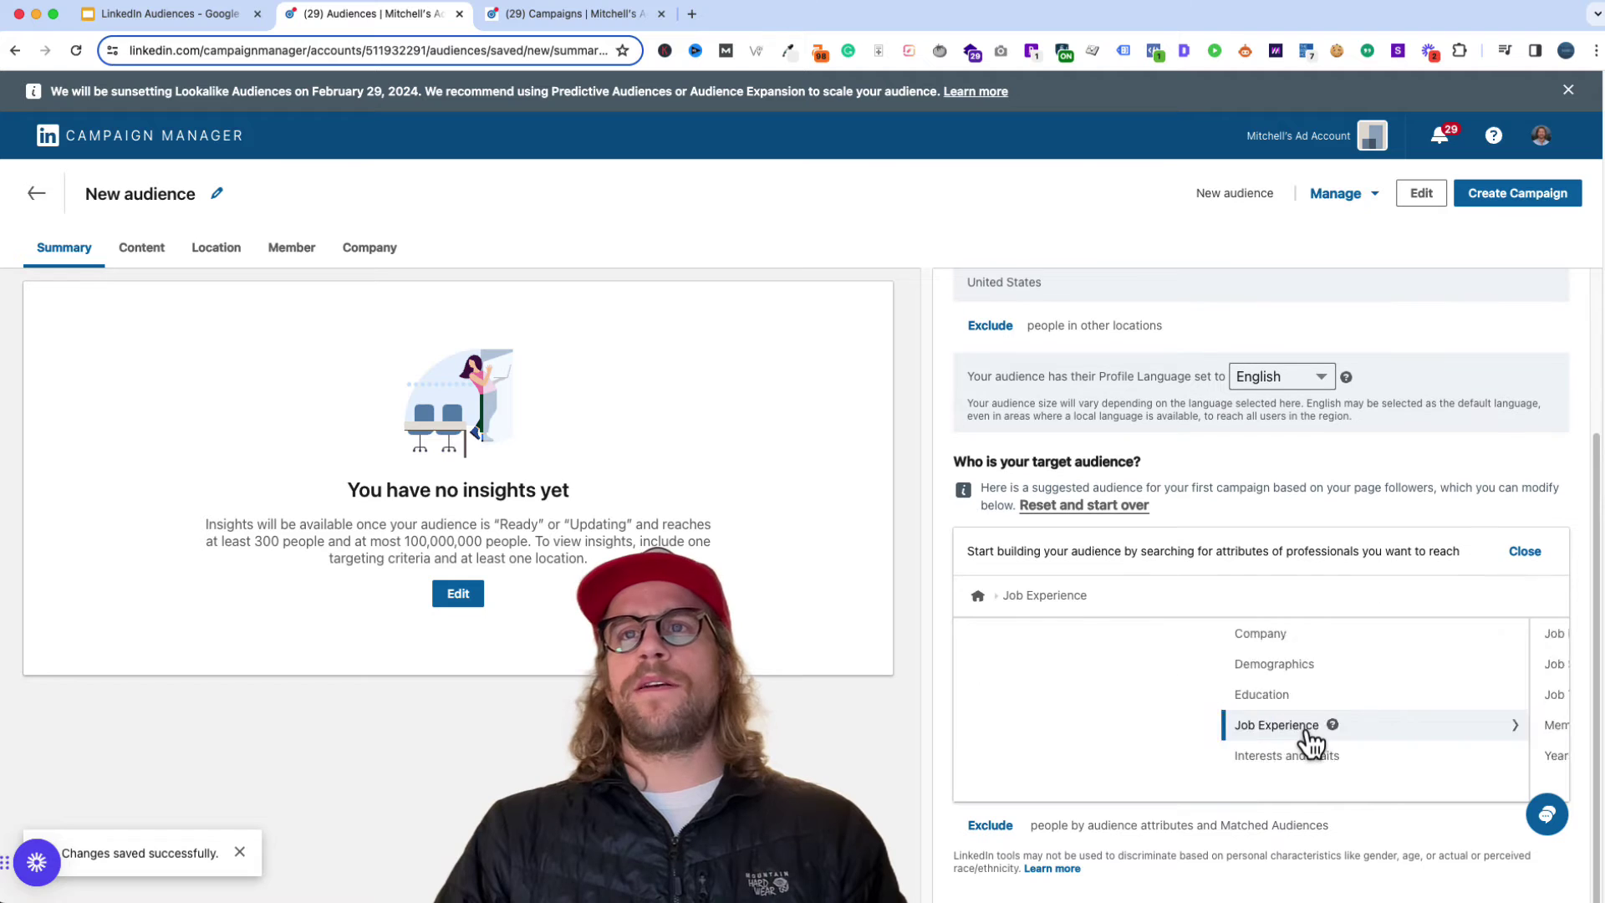
pyautogui.click(1302, 699)
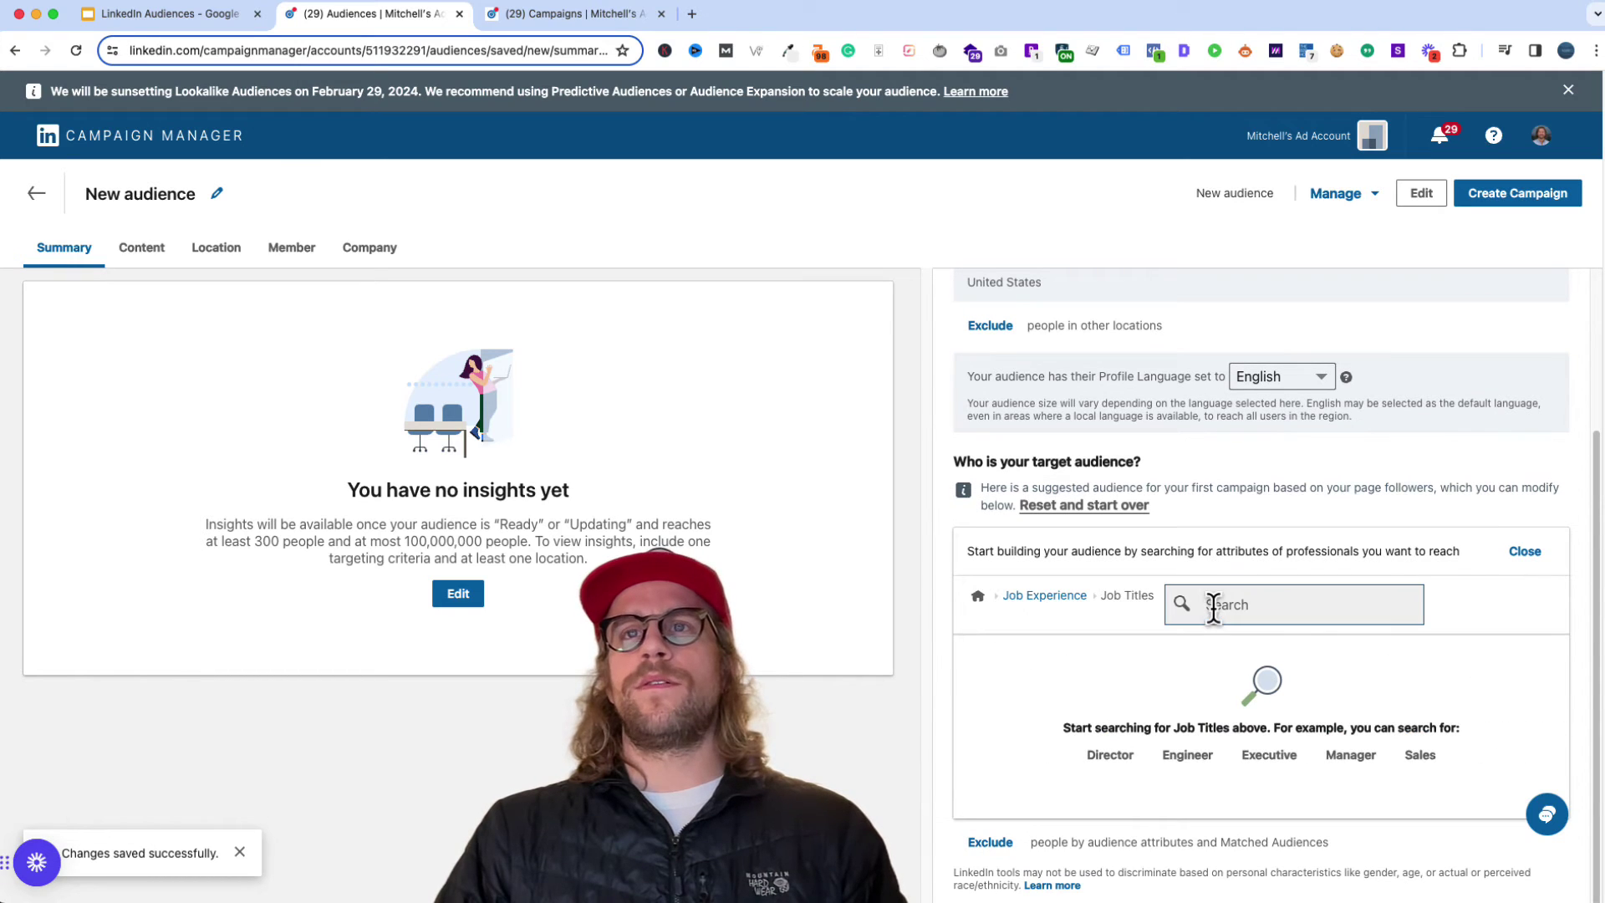
pyautogui.write('hr manager')
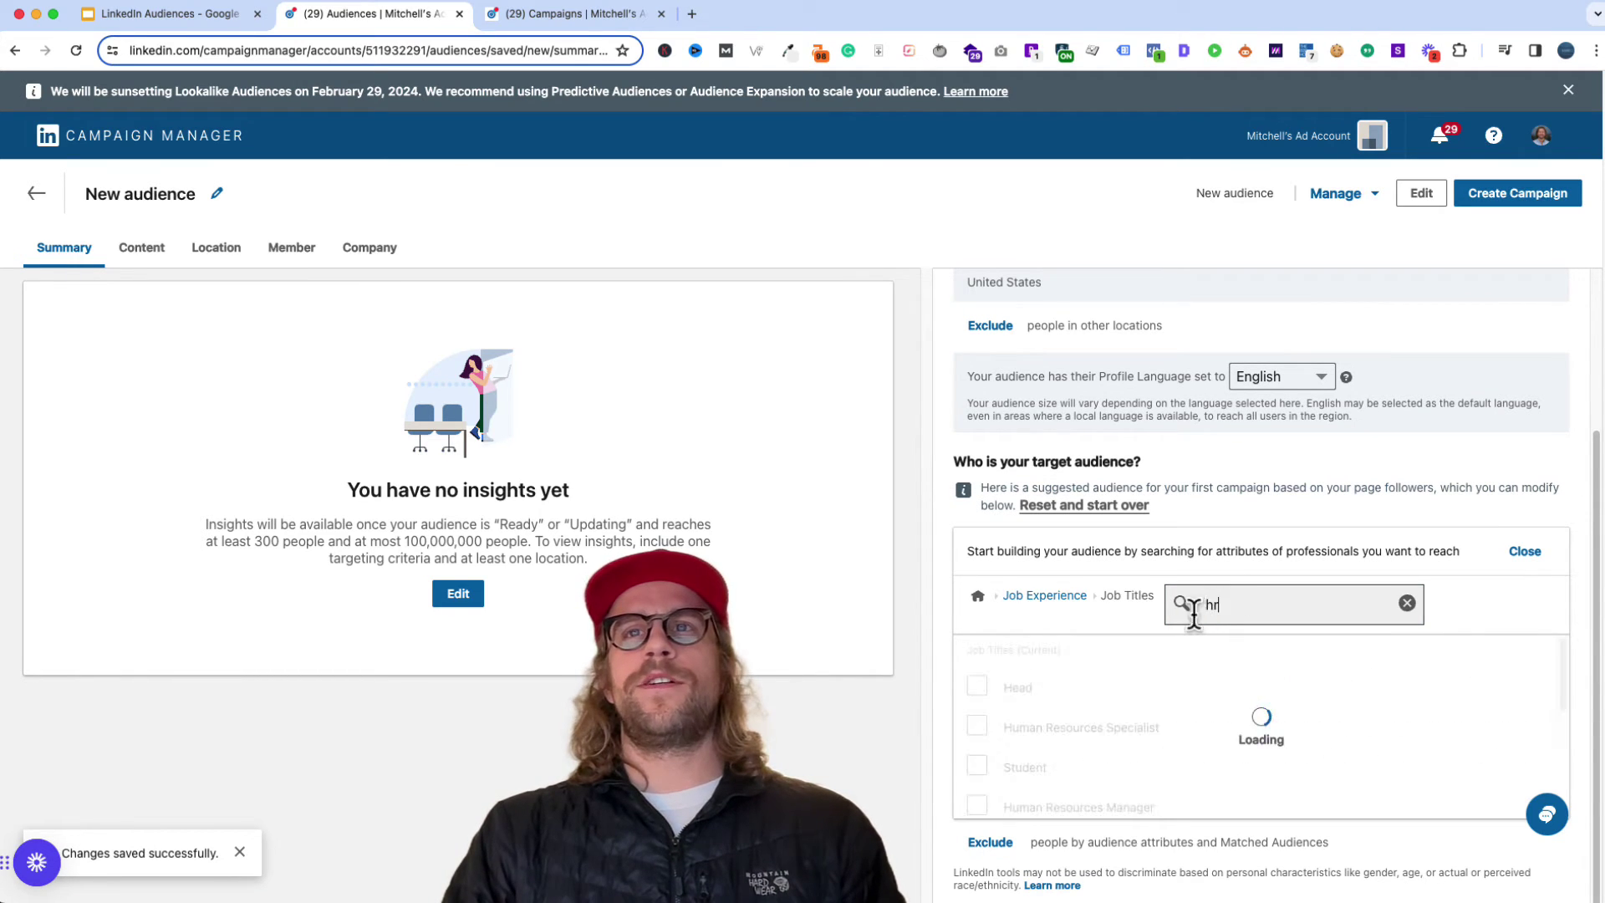
pyautogui.click(980, 684)
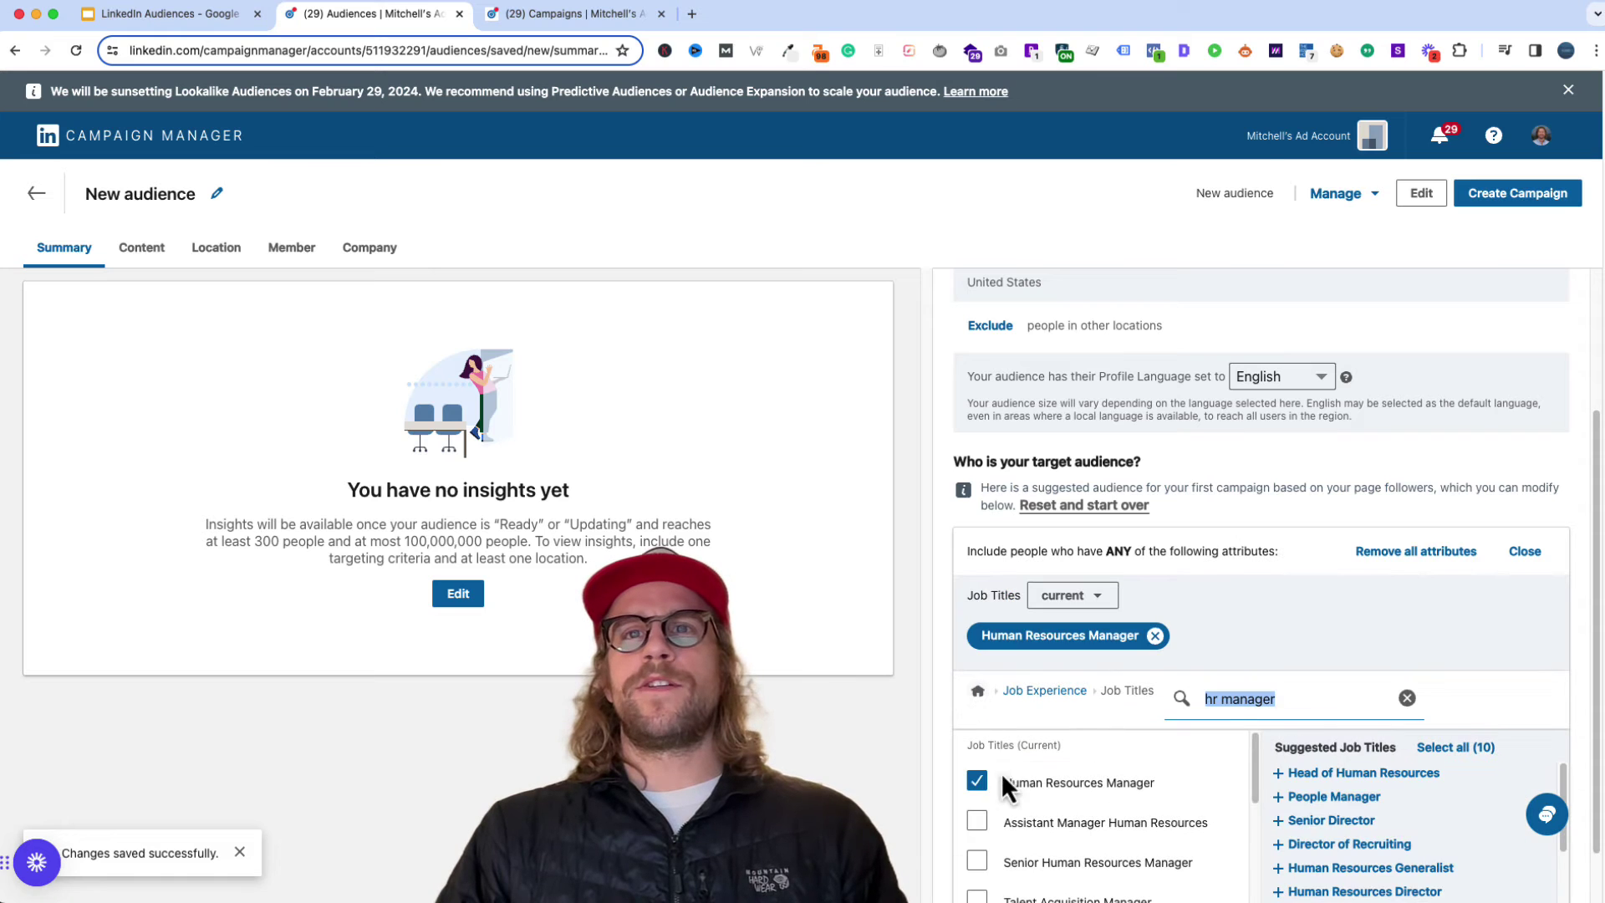
pyautogui.click(976, 863)
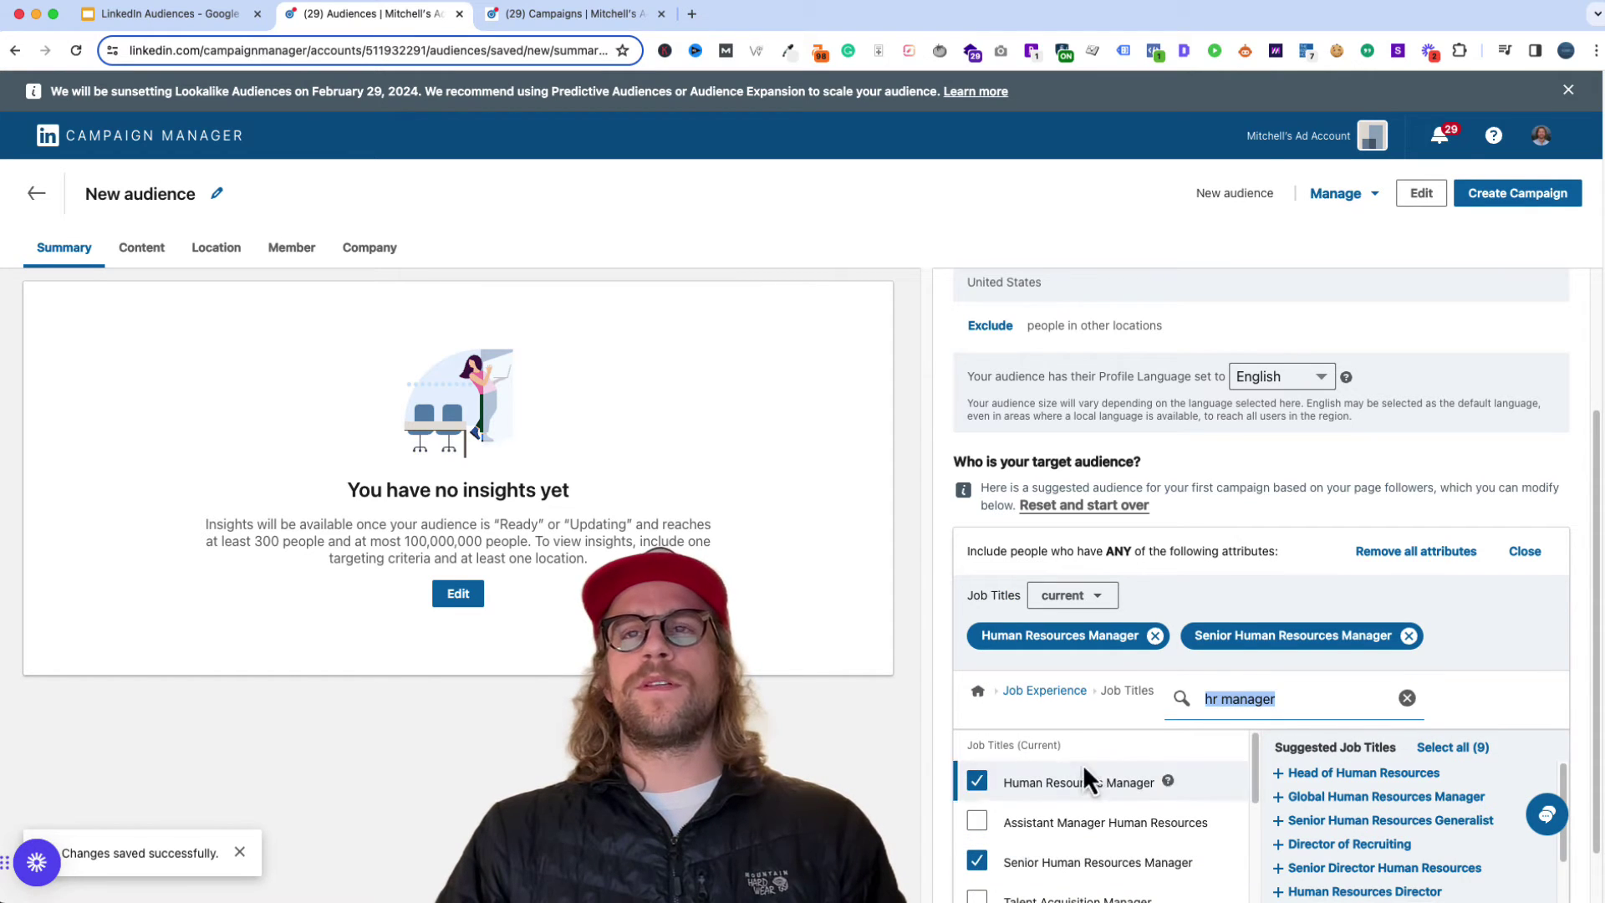
# Add the suggested job titles Senior Human Resources Generalist, Director of Recruiting and Human Resources Director, and finish the job title selection
pyautogui.scroll(-2, 1296, 765)
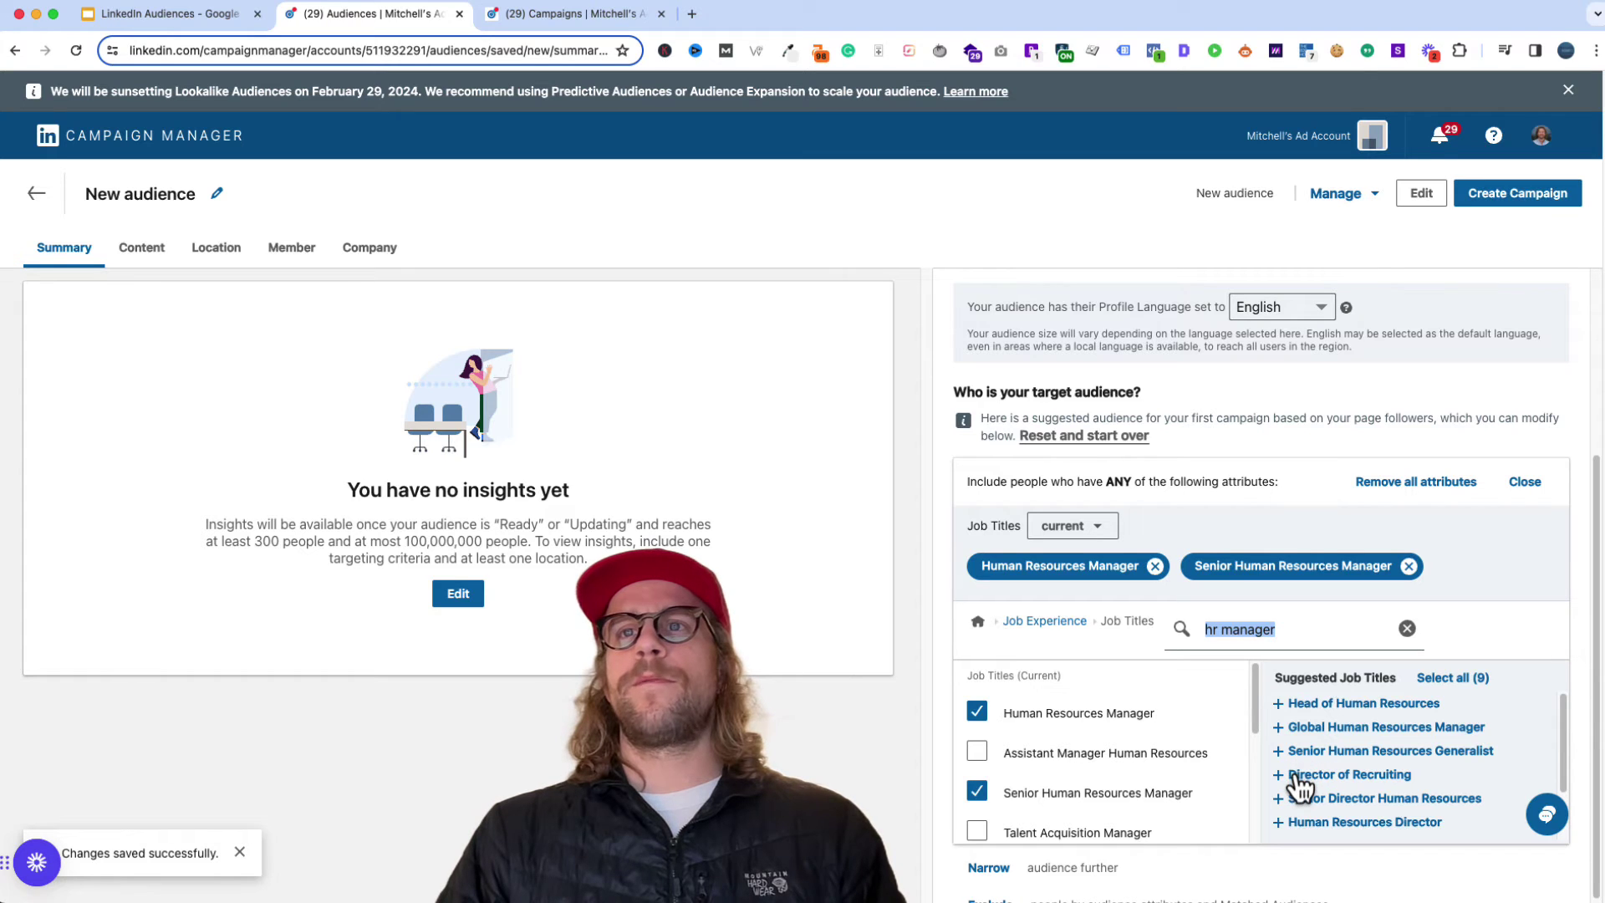
pyautogui.click(1291, 751)
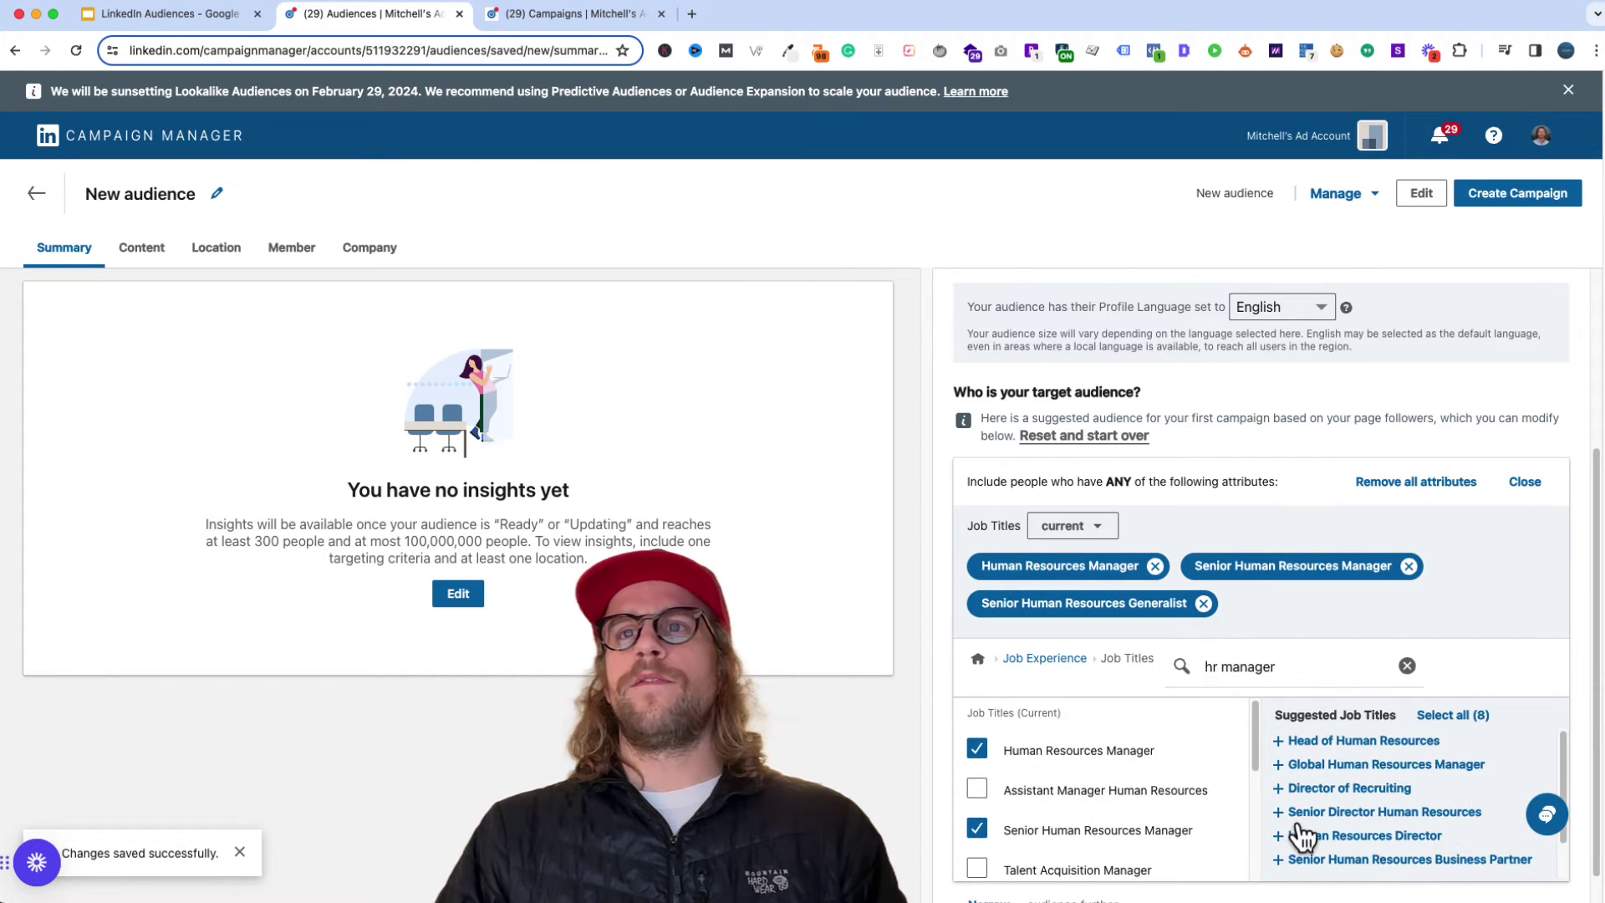
pyautogui.click(1279, 791)
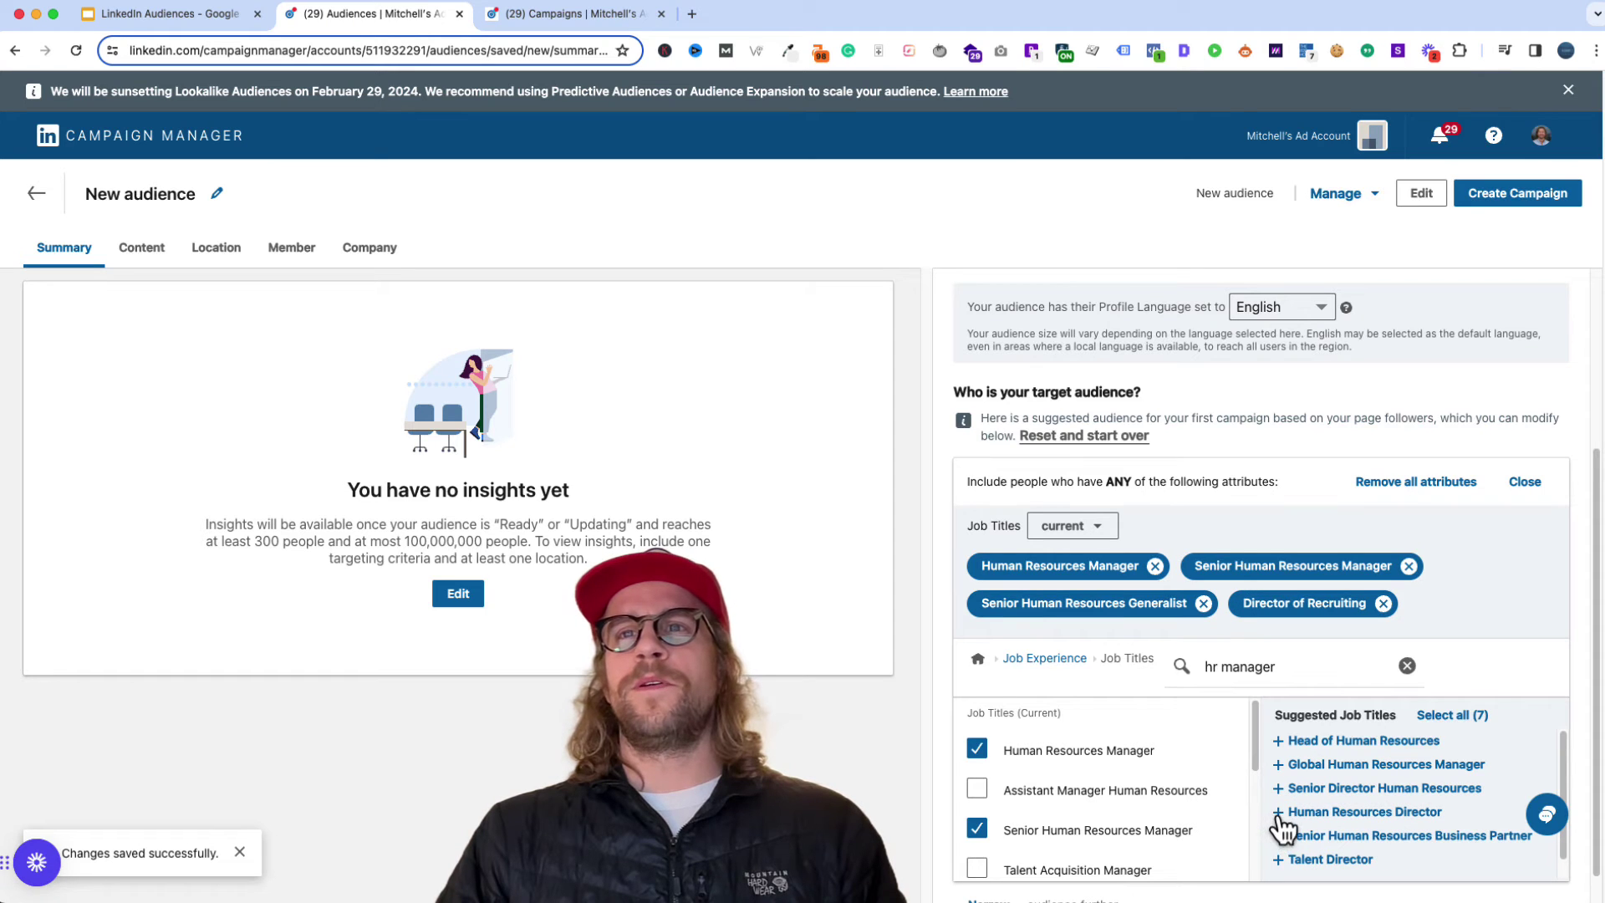
pyautogui.click(1280, 814)
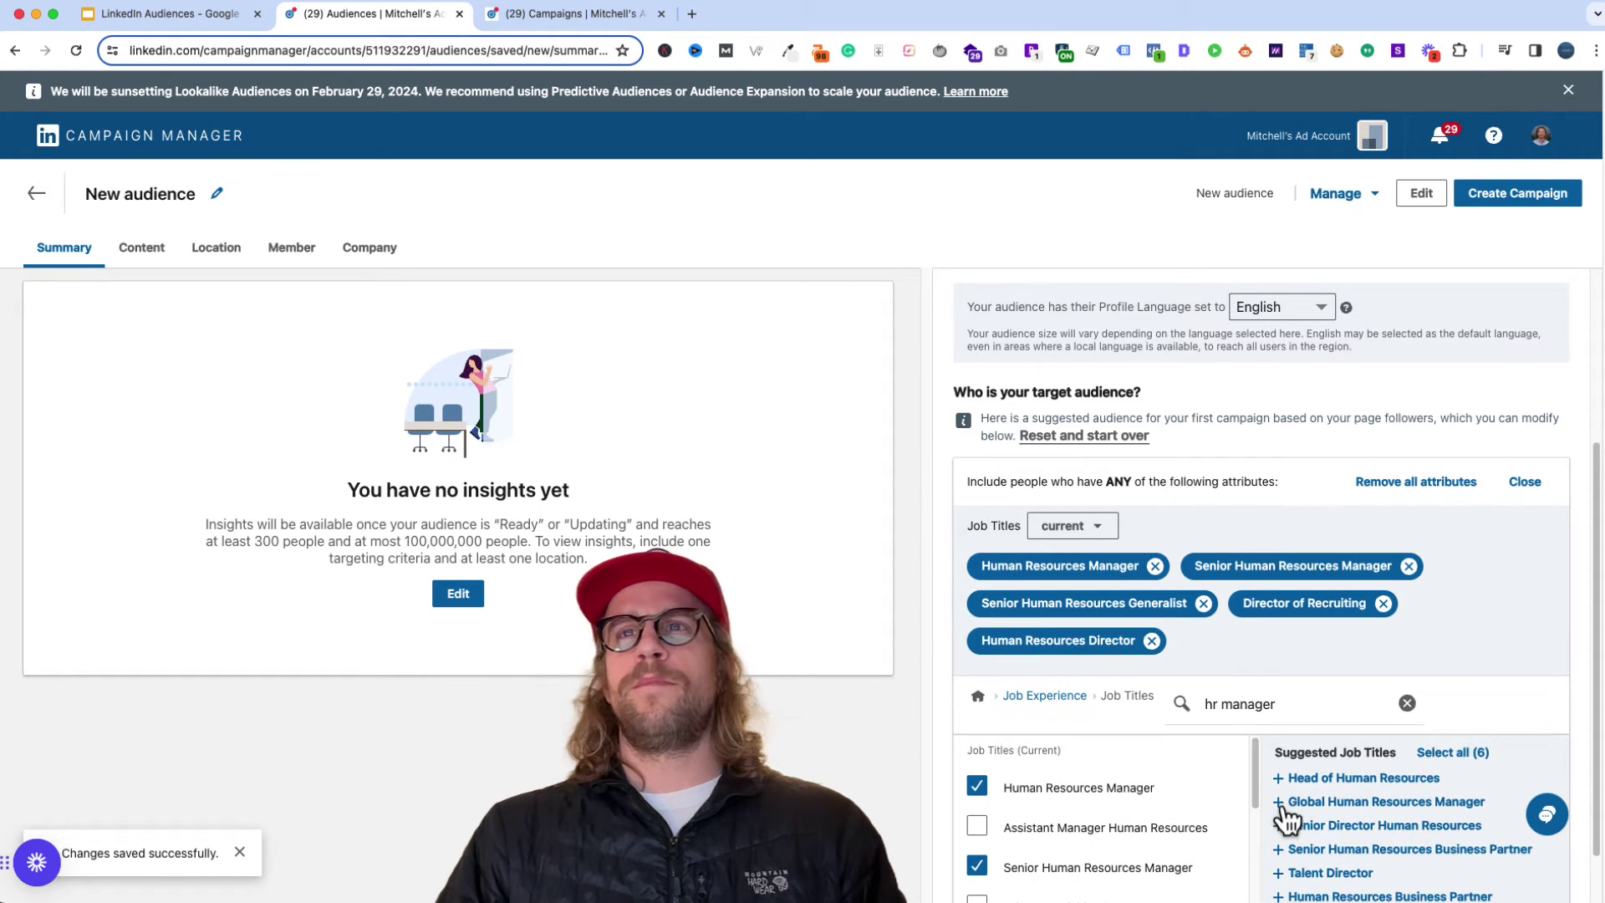
pyautogui.click(1525, 482)
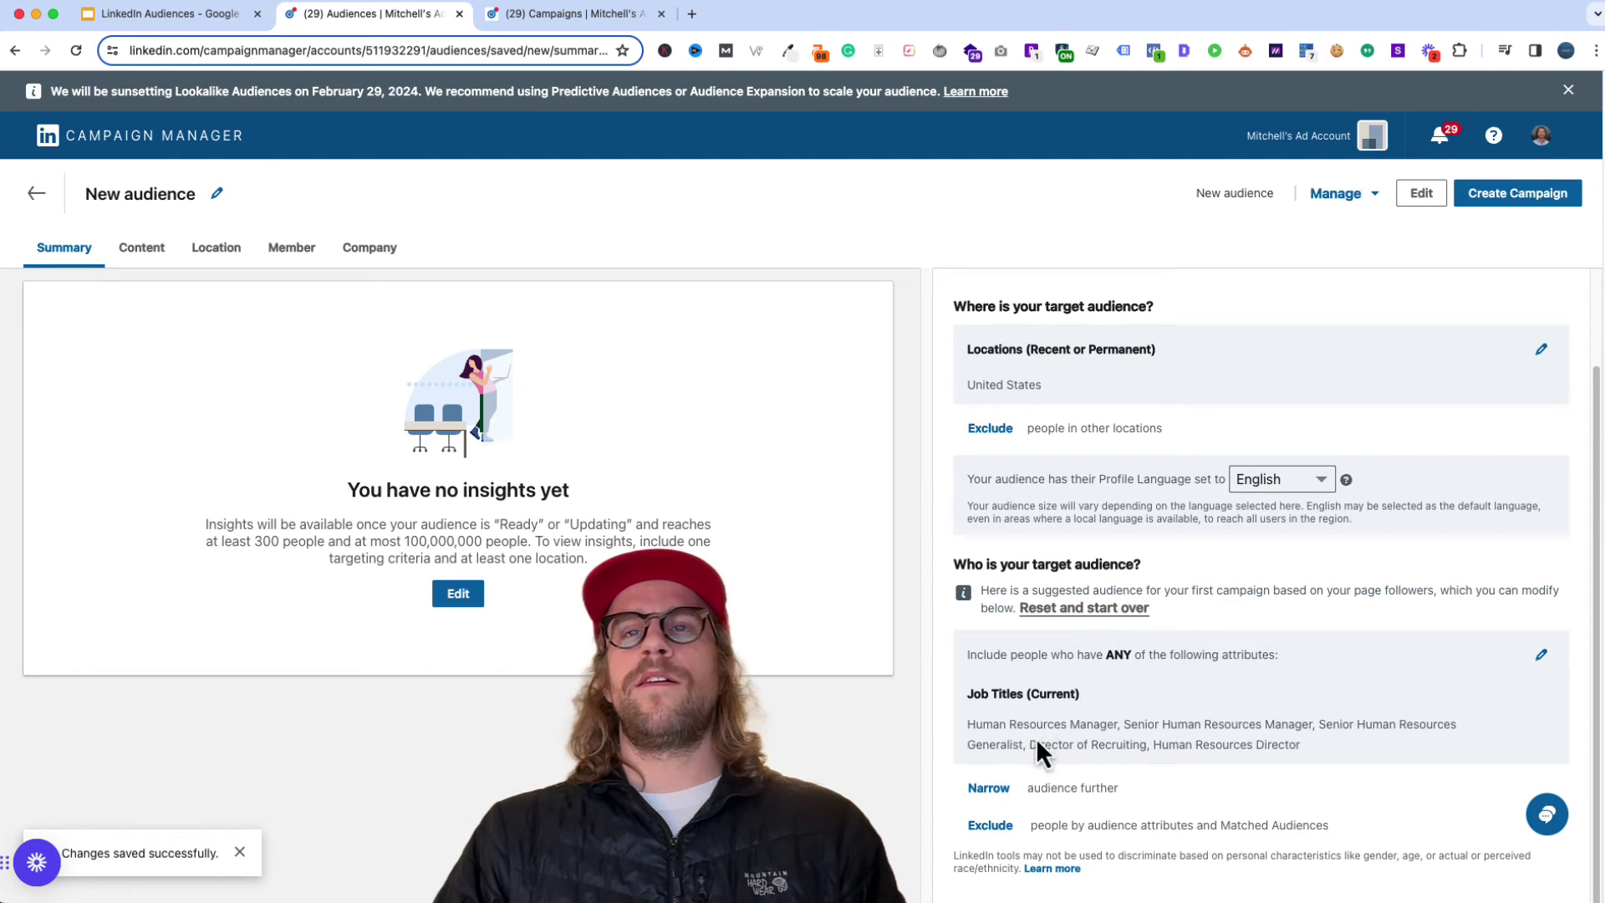
# Narrow the audience further by company size to 51-200 employees and 201-500 employees
pyautogui.click(990, 788)
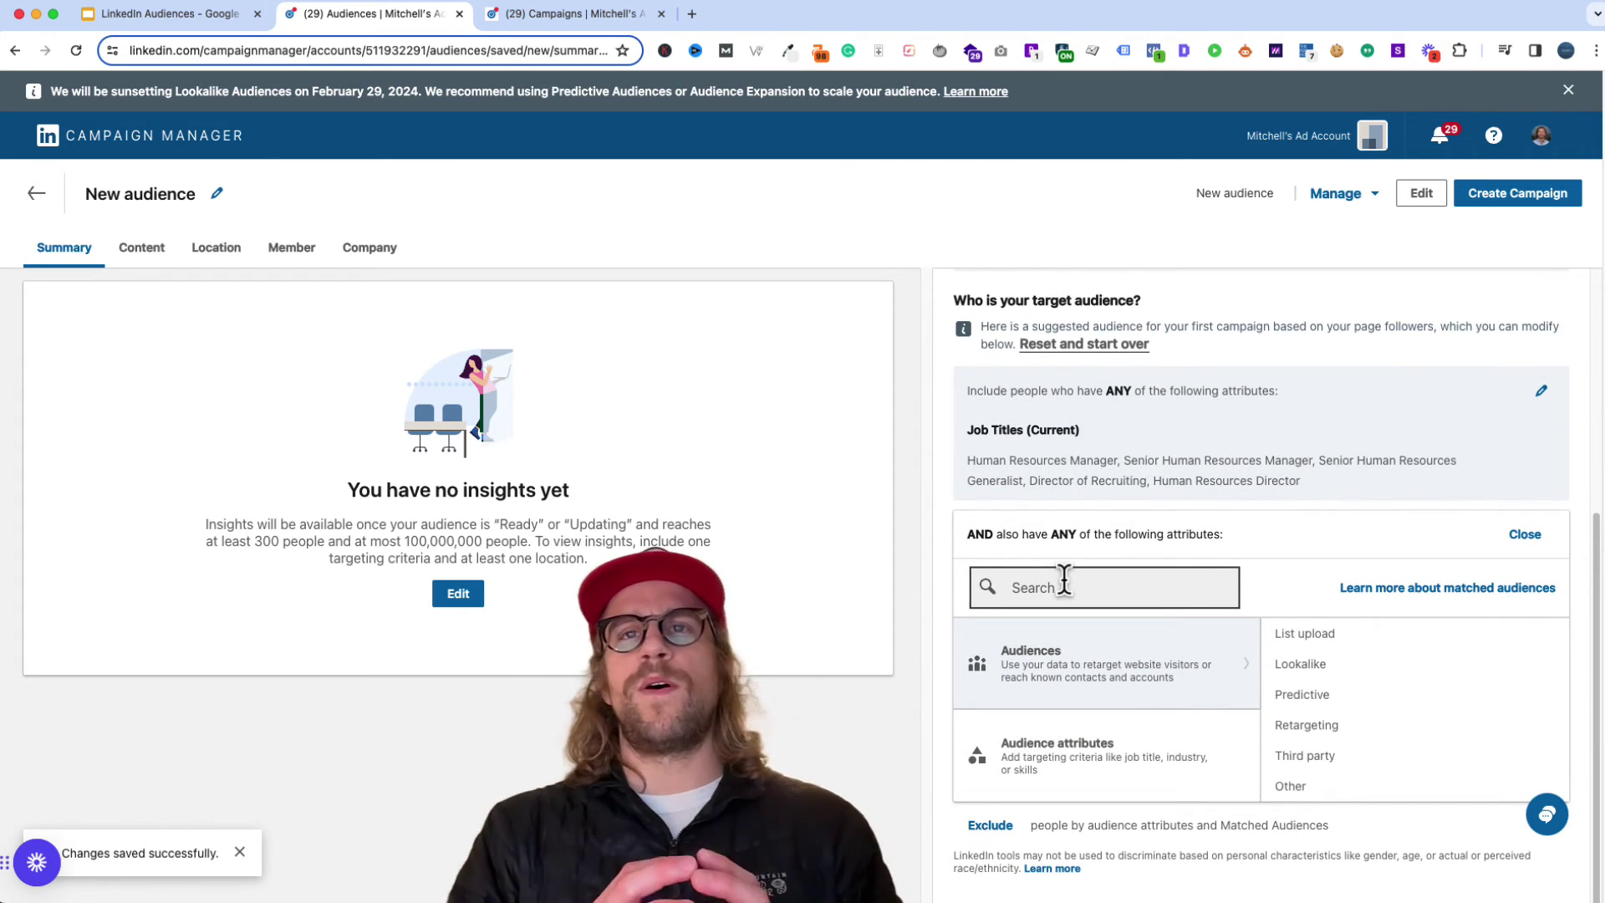
pyautogui.click(1129, 763)
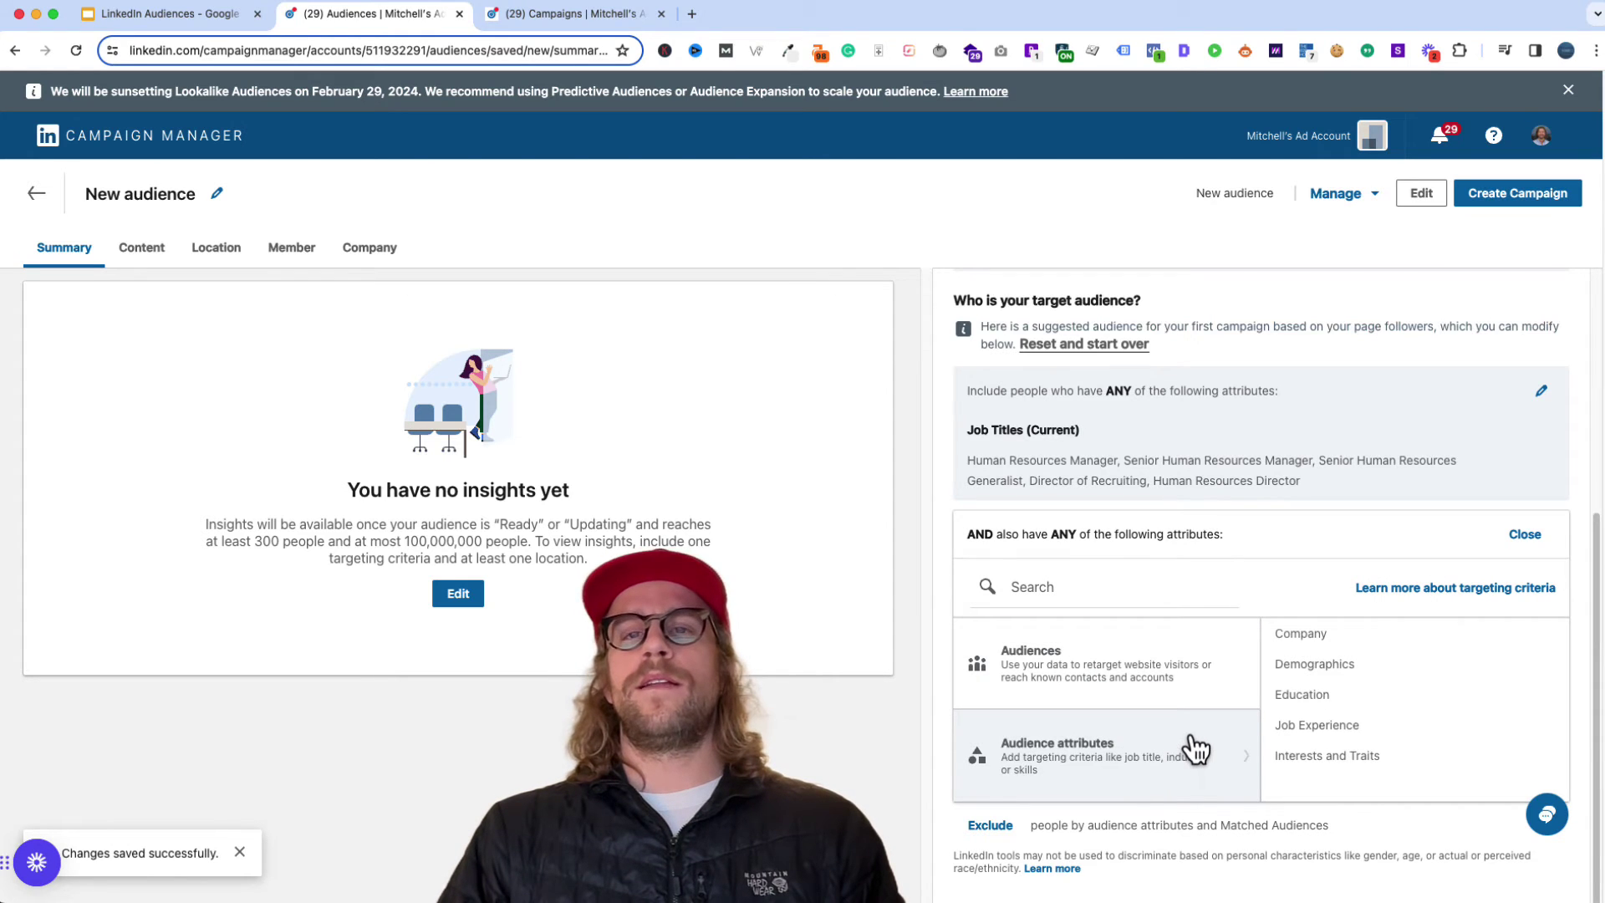
pyautogui.click(1315, 648)
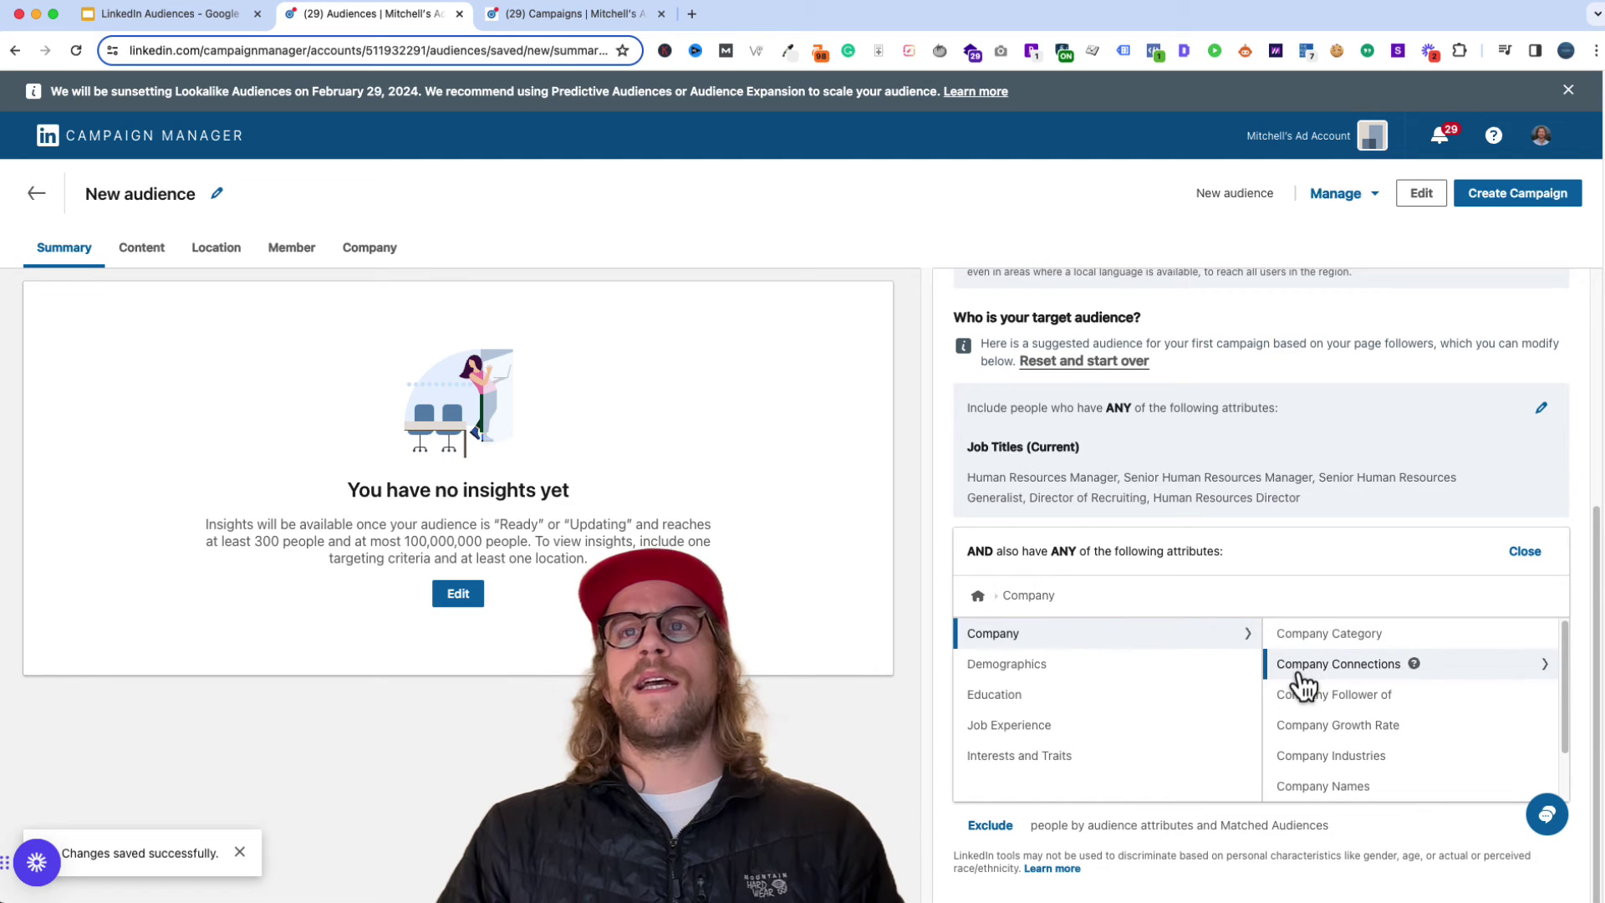
pyautogui.scroll(-2, 1309, 689)
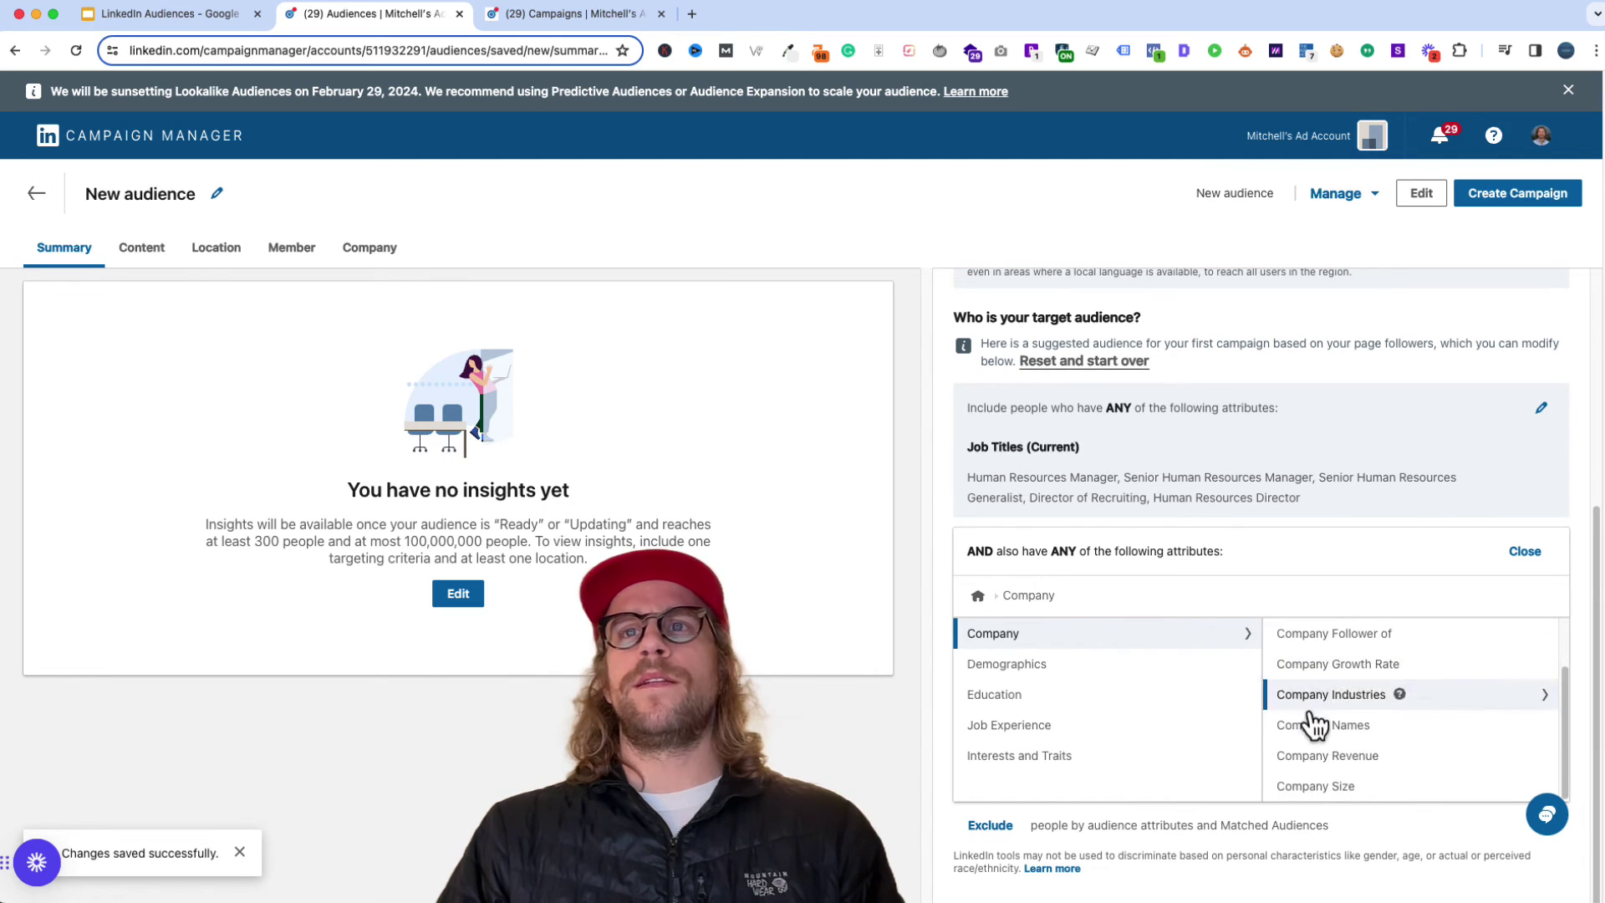
pyautogui.click(1309, 790)
pyautogui.scroll(-1, 1180, 710)
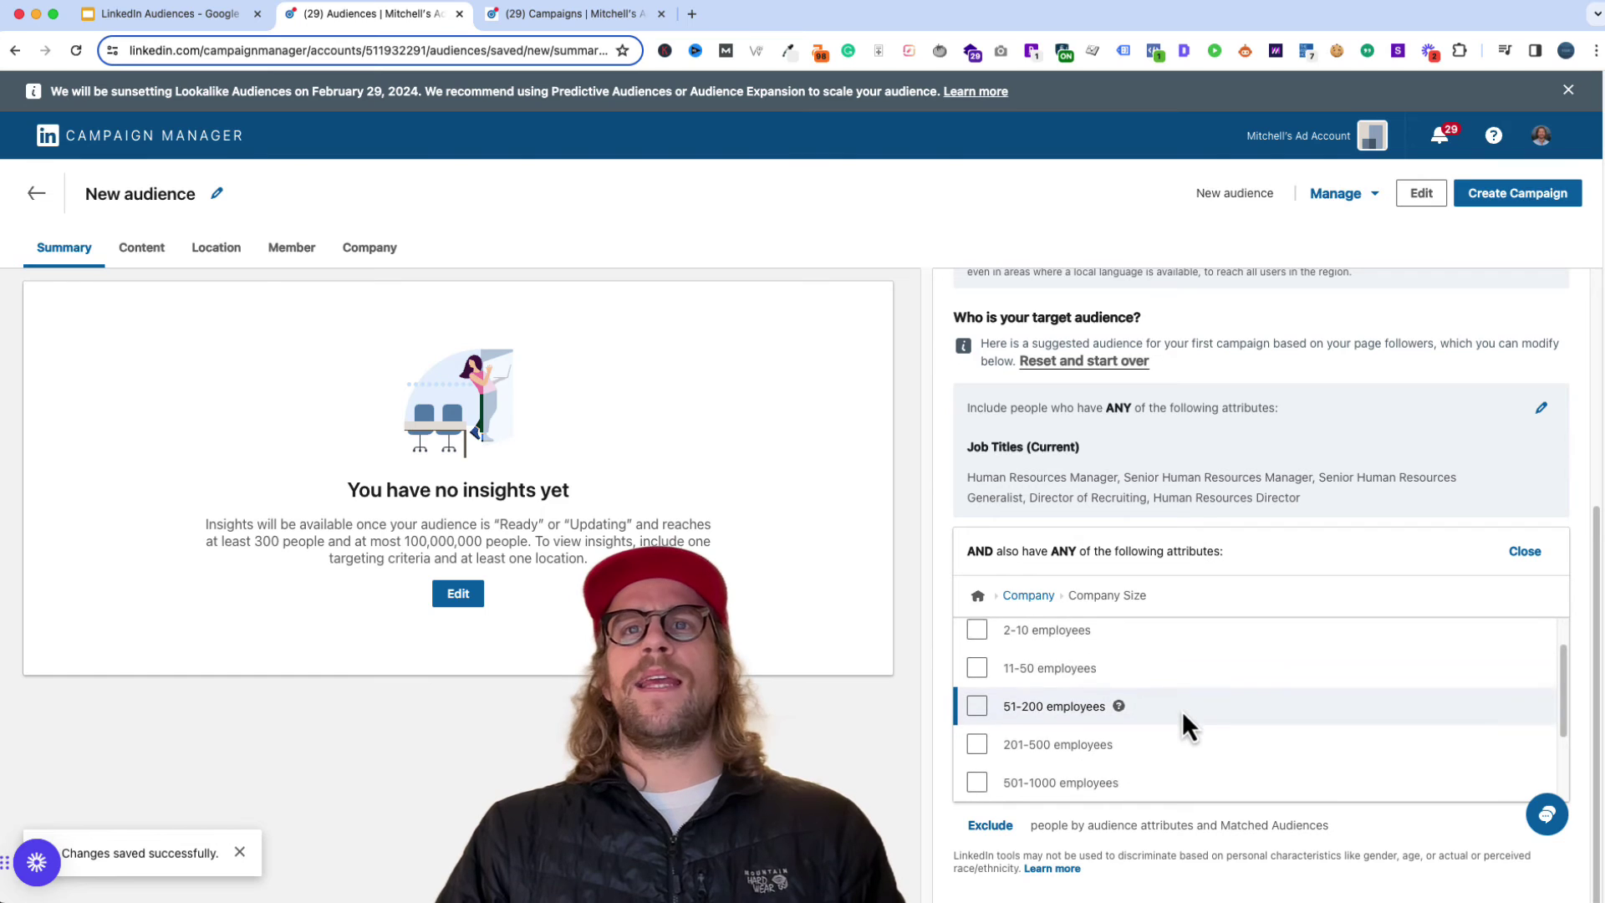
pyautogui.scroll(-1, 1193, 717)
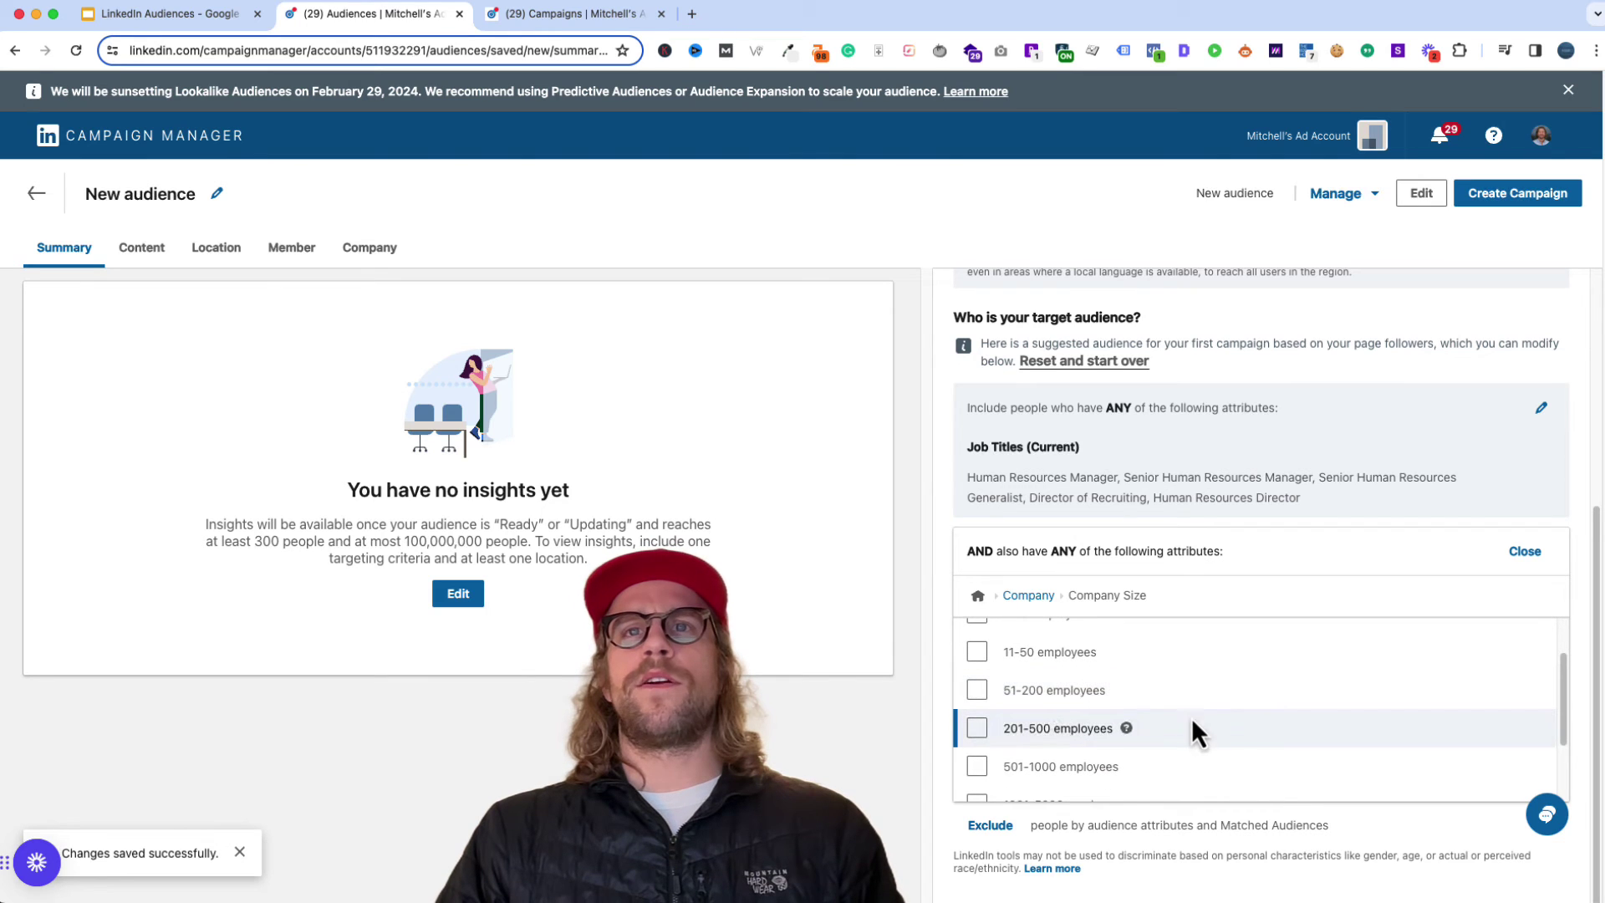
pyautogui.click(978, 692)
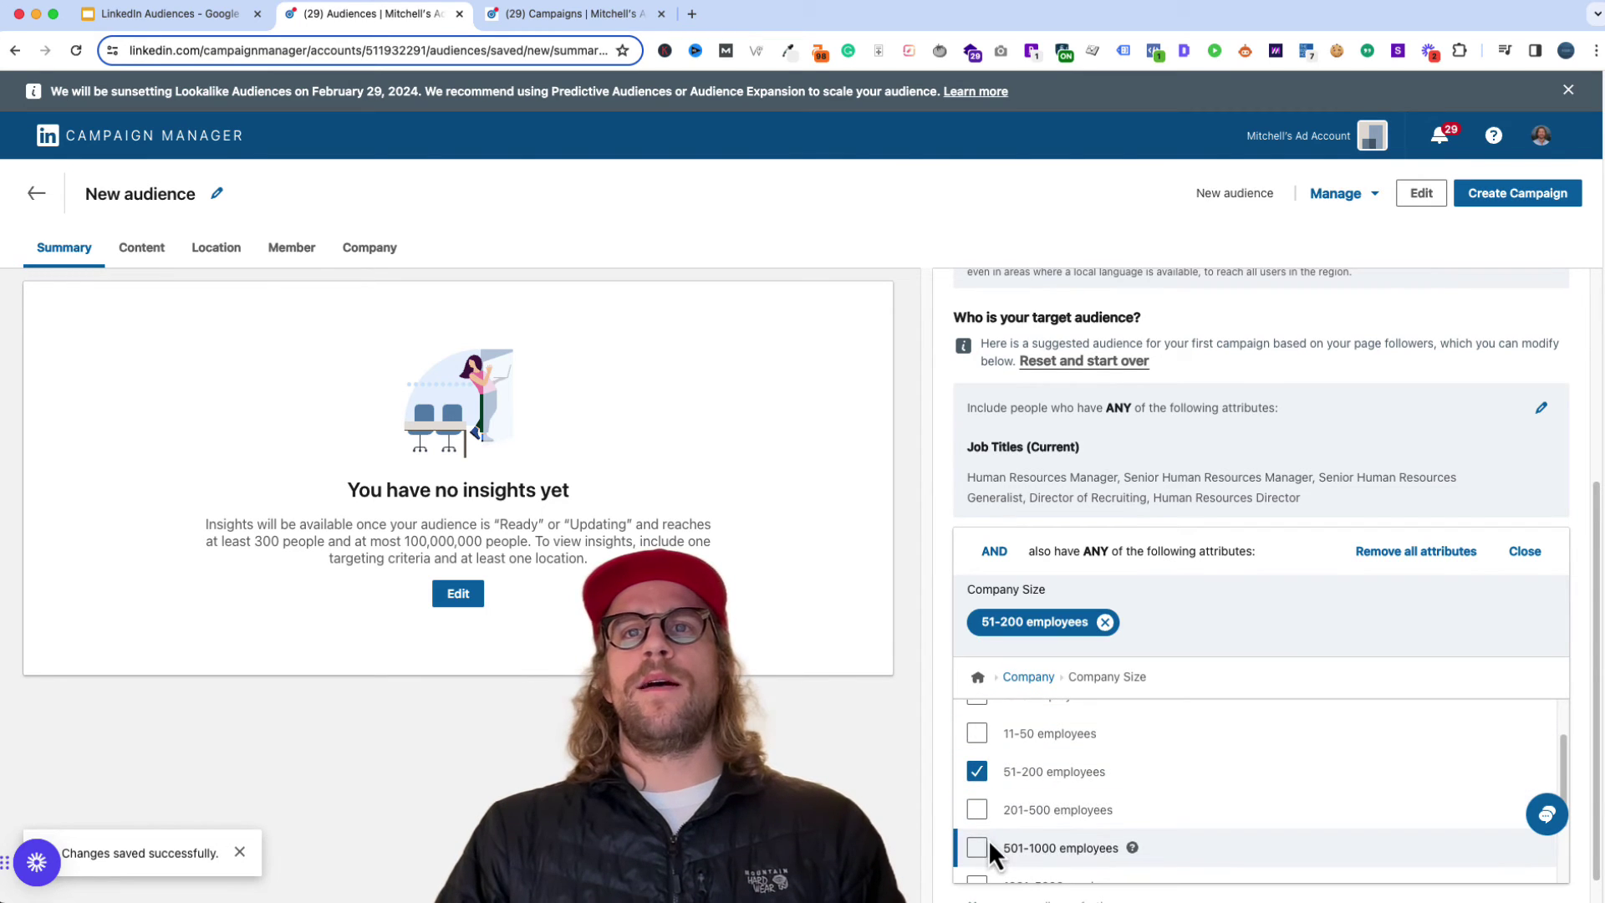
pyautogui.click(978, 811)
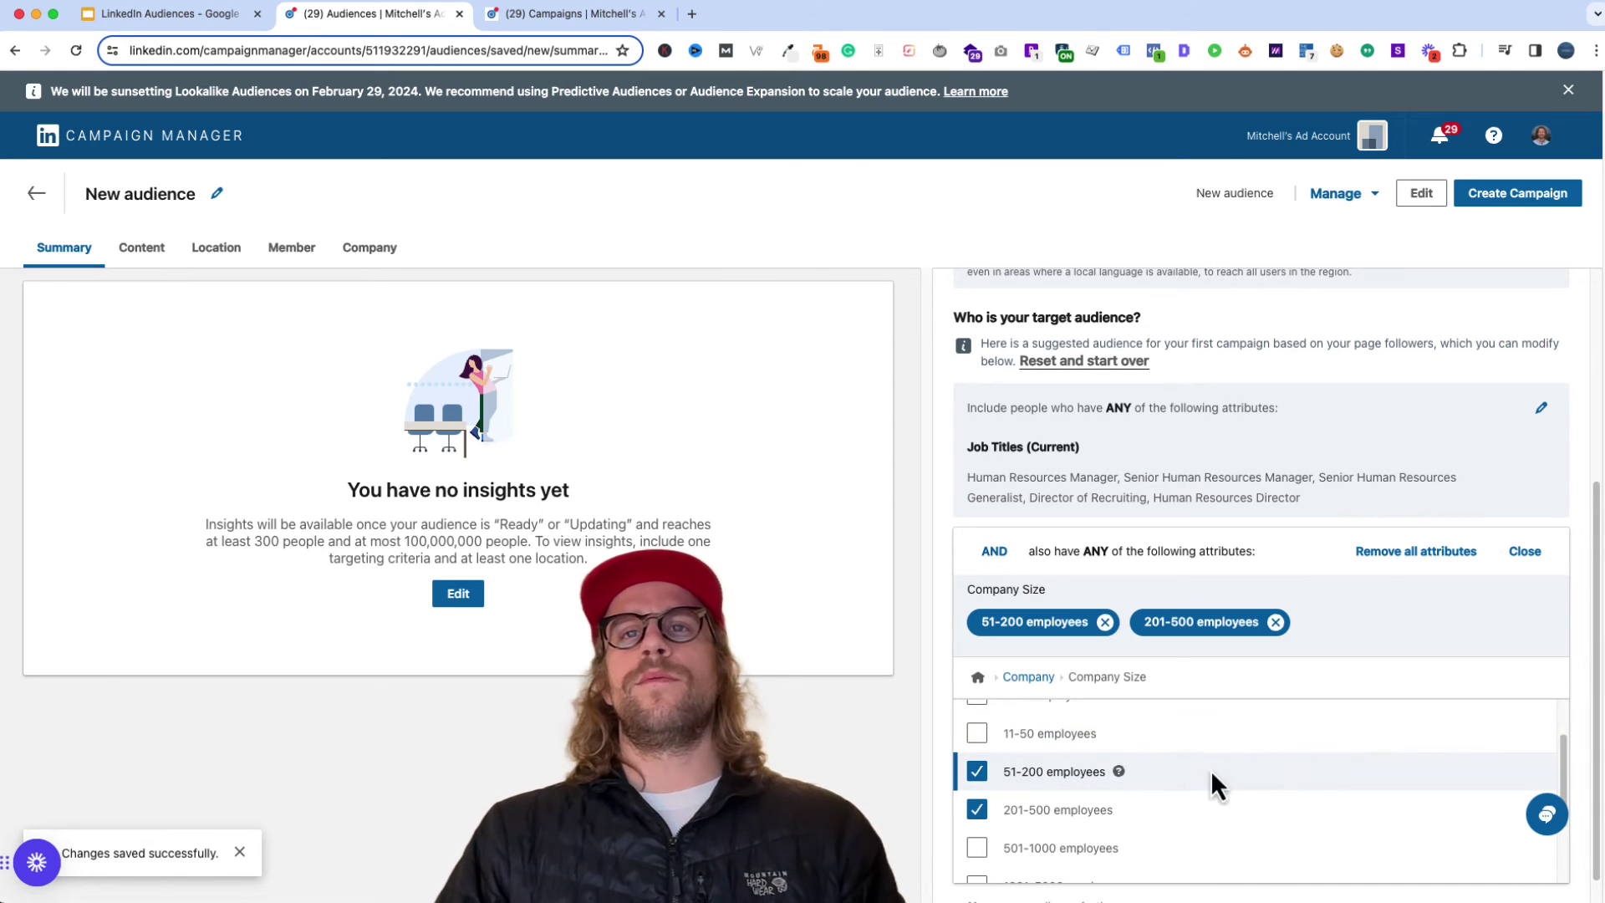
pyautogui.press('Escape')
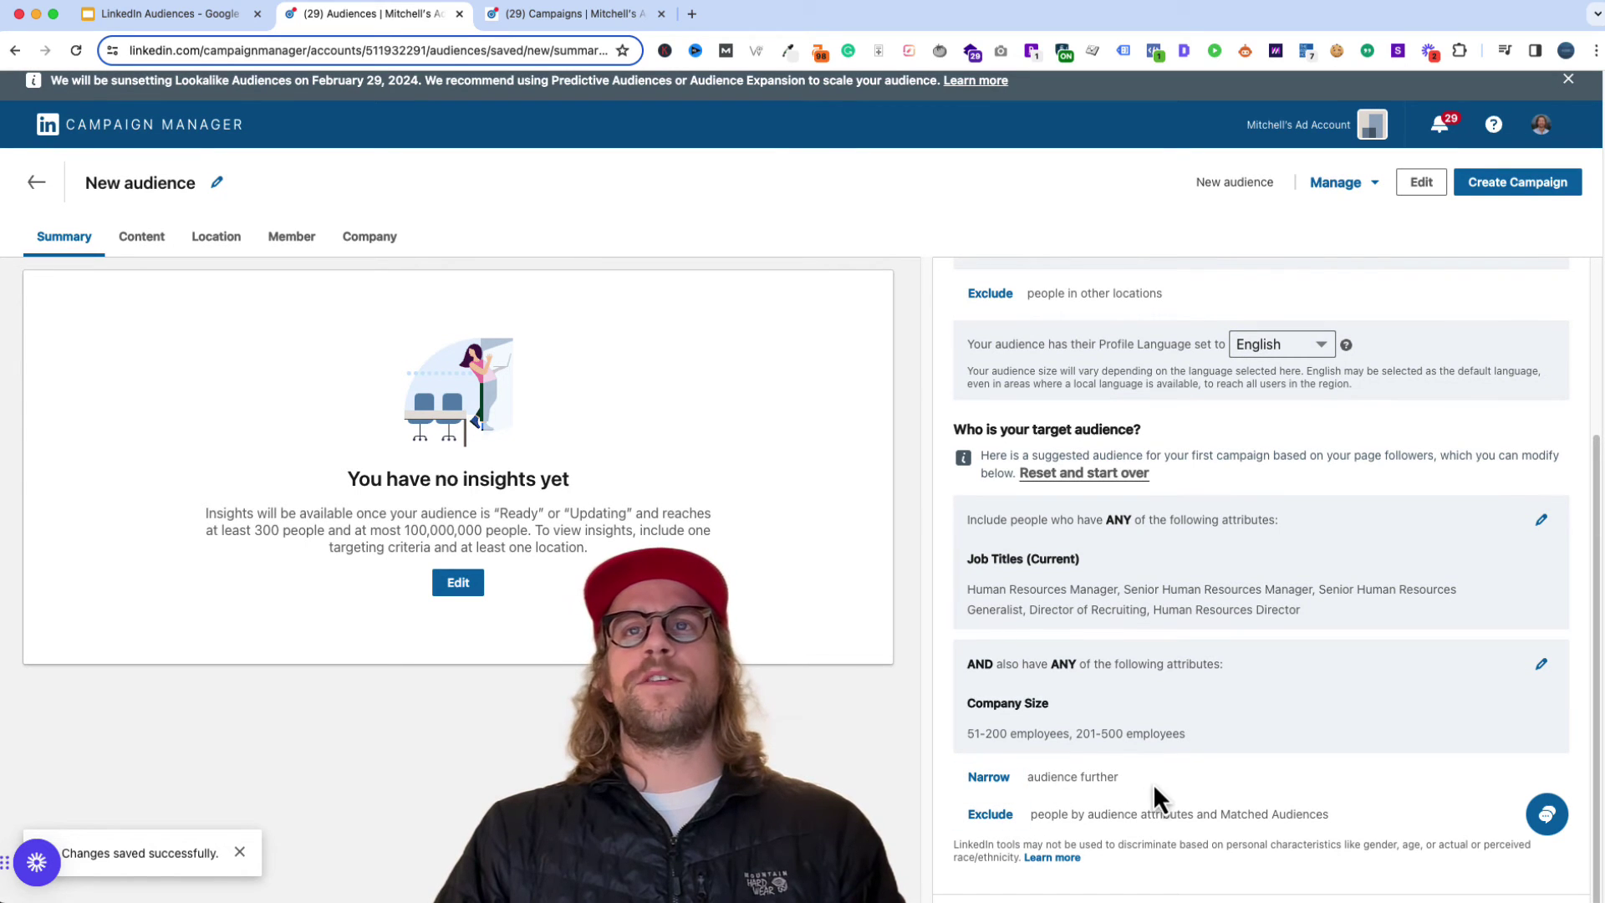
# Check the audience's potential reach and apply the targeting criteria to the new audience
pyautogui.scroll(3, 1087, 485)
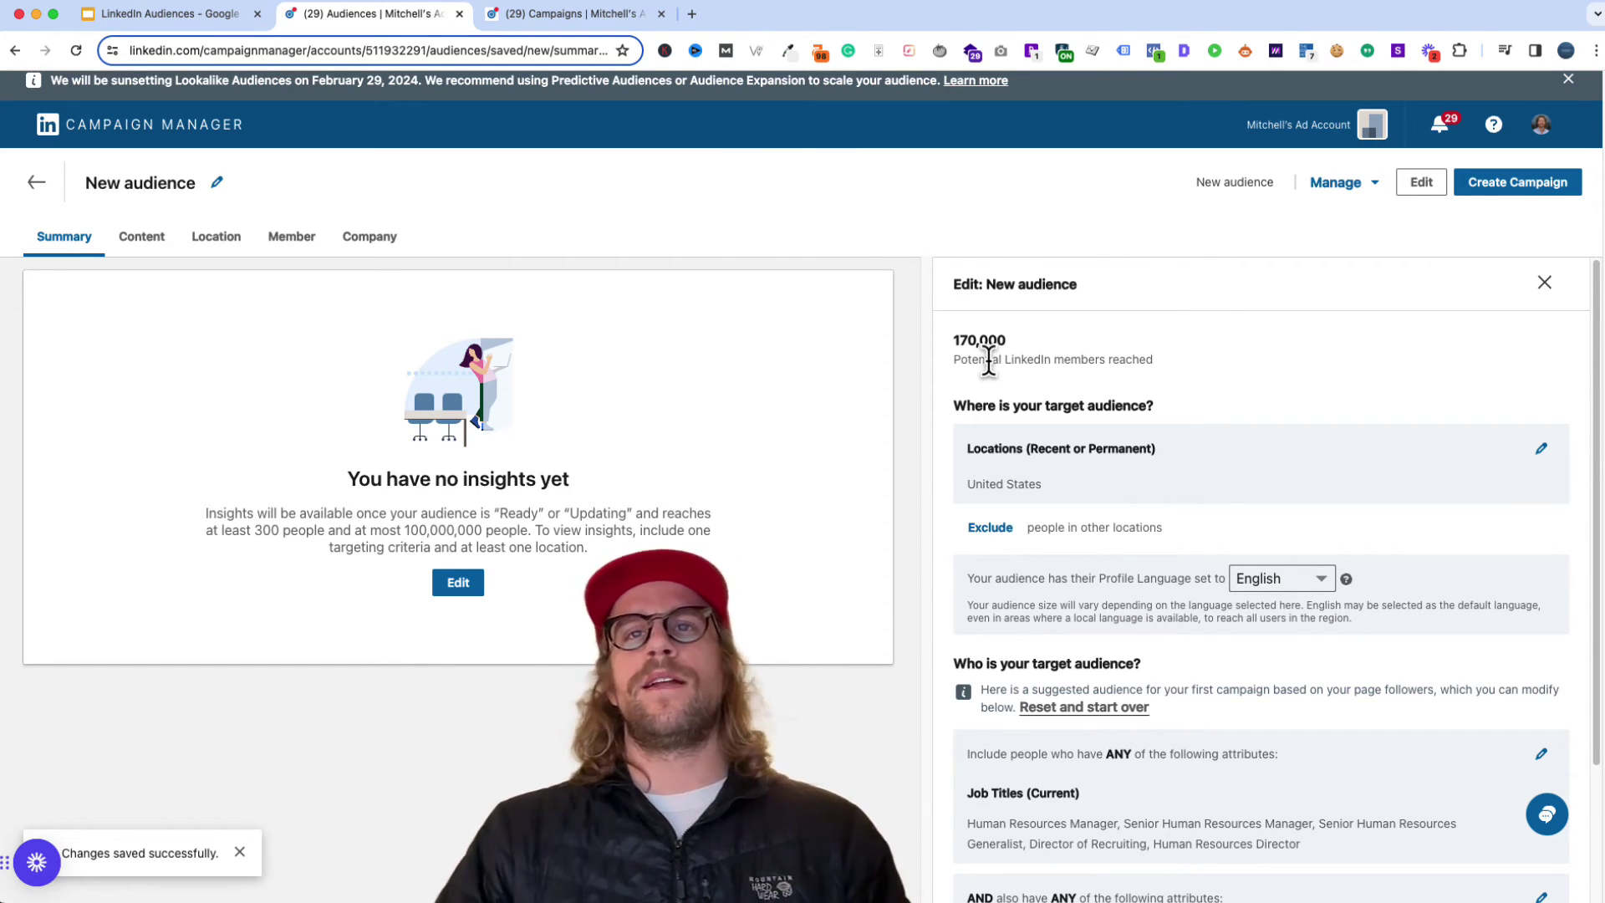
pyautogui.scroll(-5, 1195, 436)
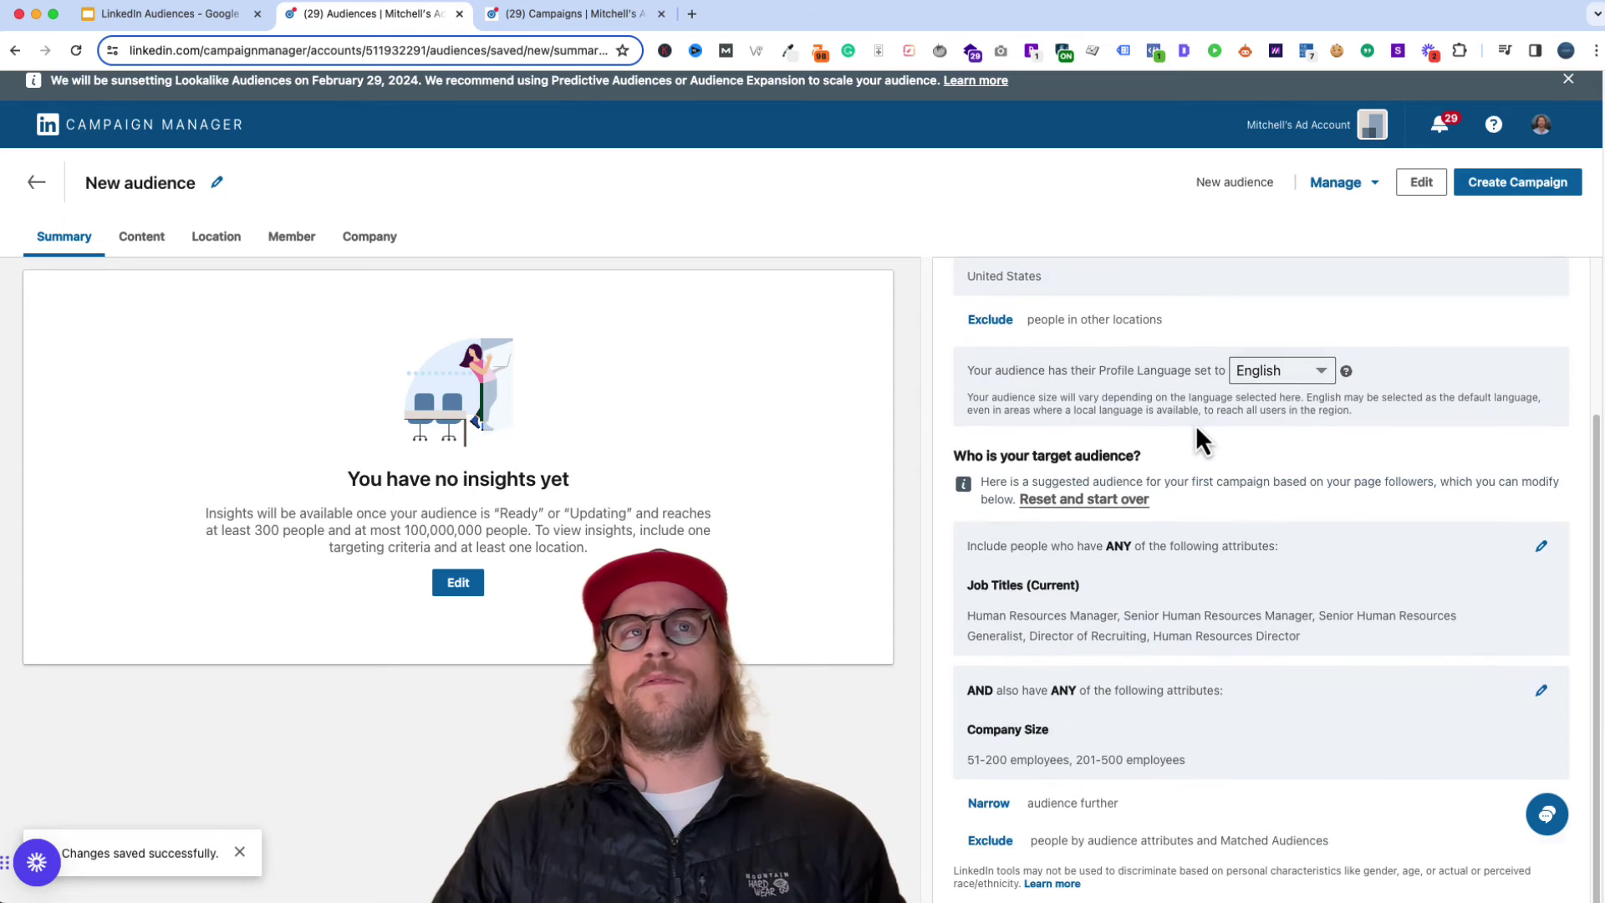
pyautogui.scroll(-2, 1306, 685)
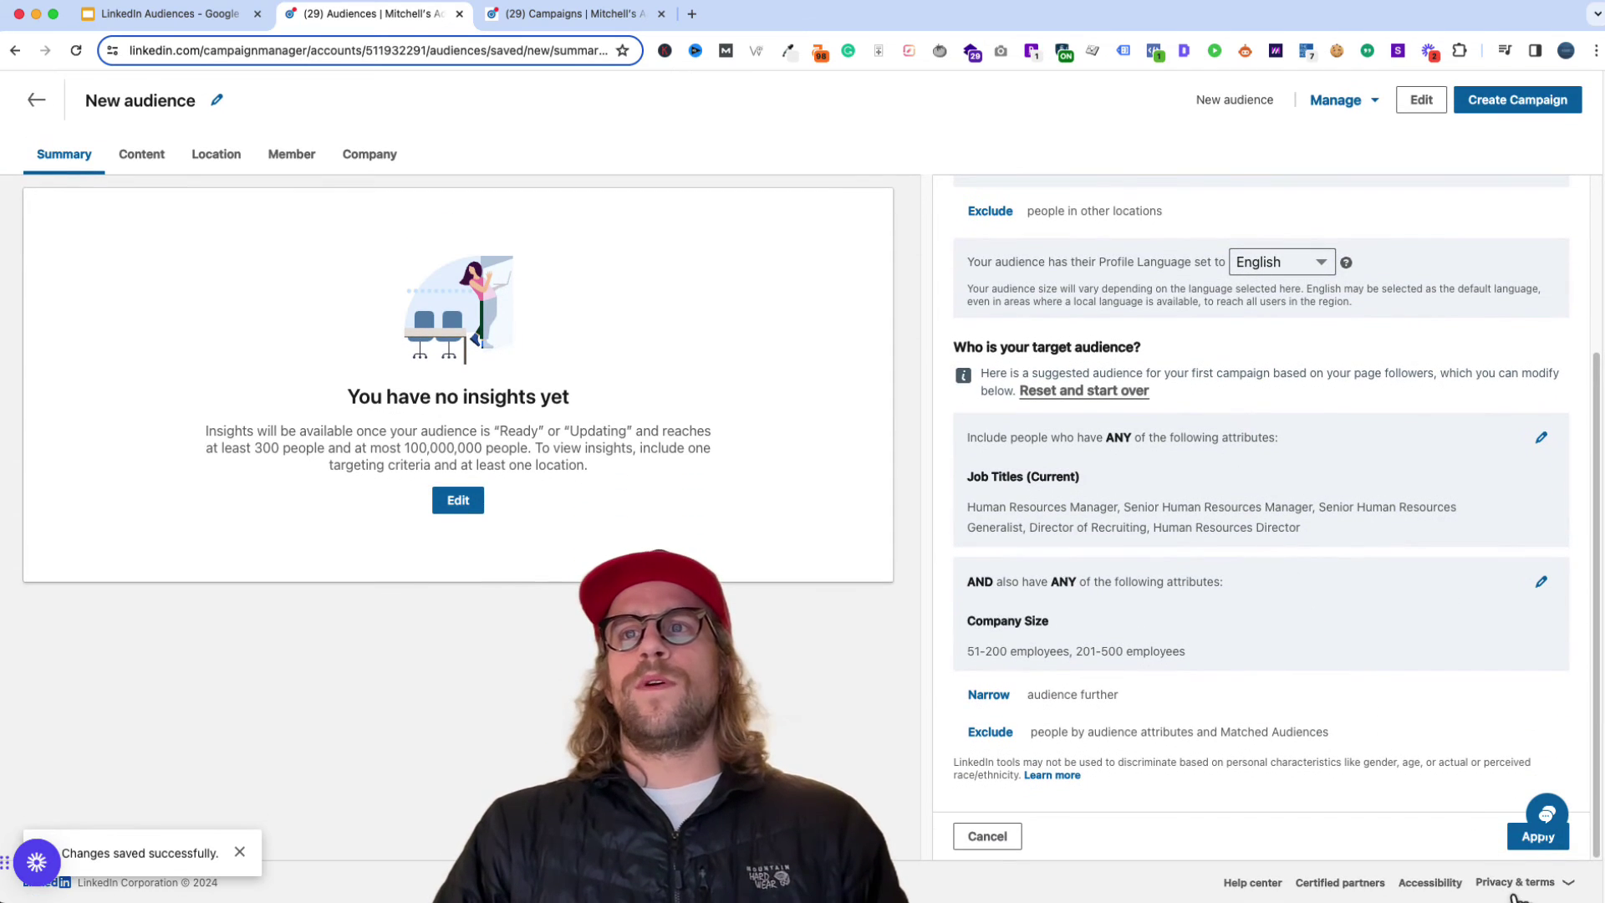
pyautogui.click(1520, 846)
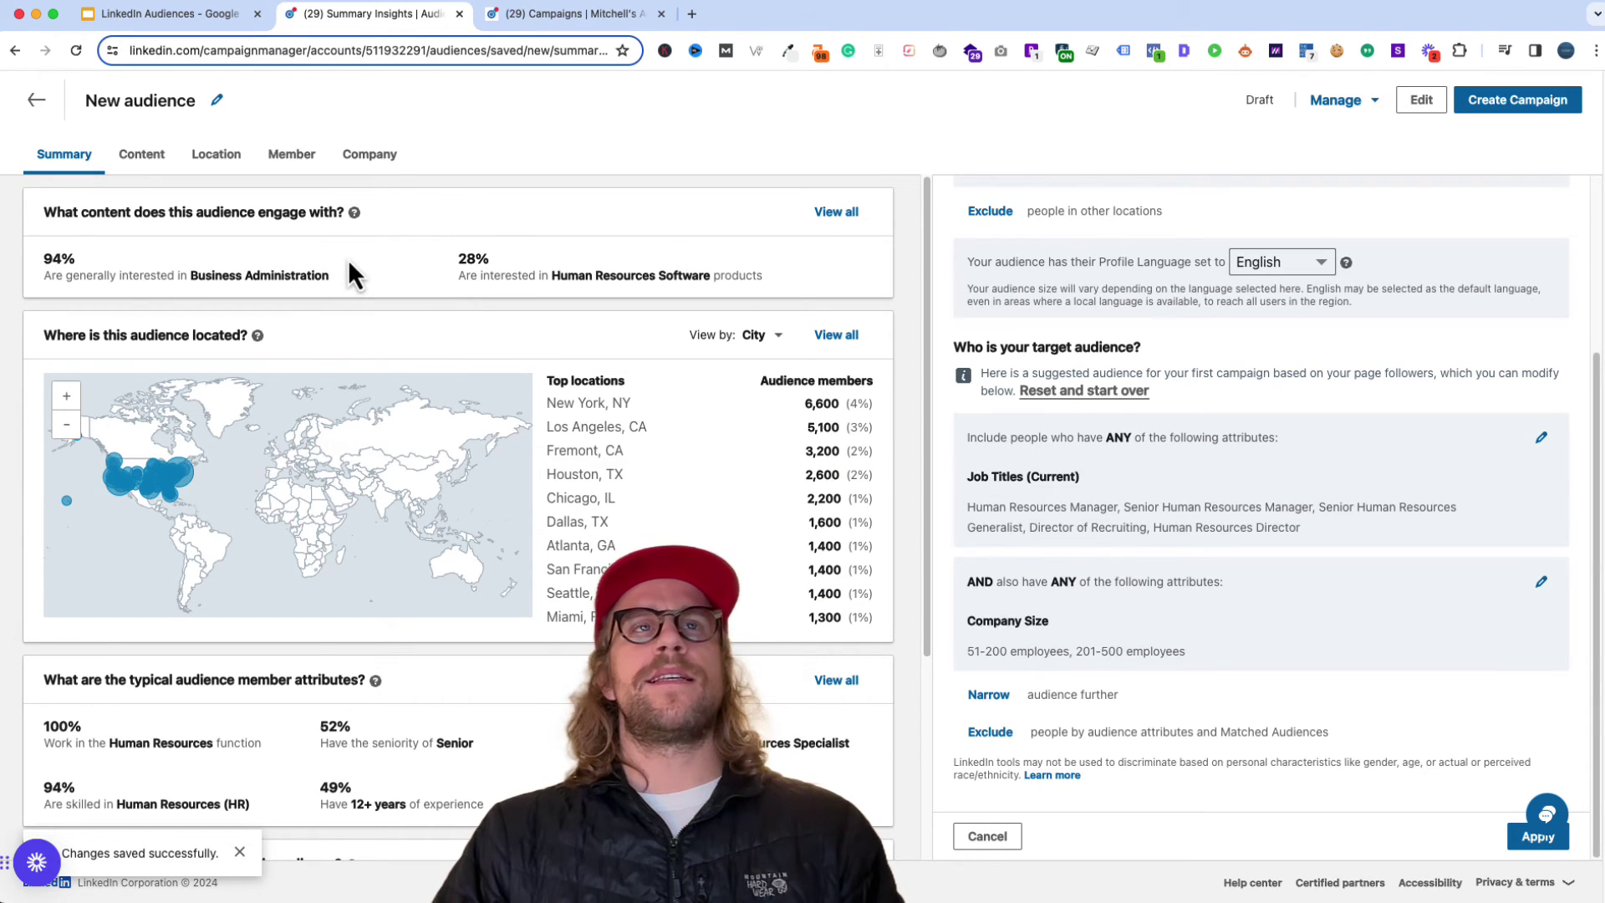
# Examine the new audience's content, location and member insights
pyautogui.click(147, 156)
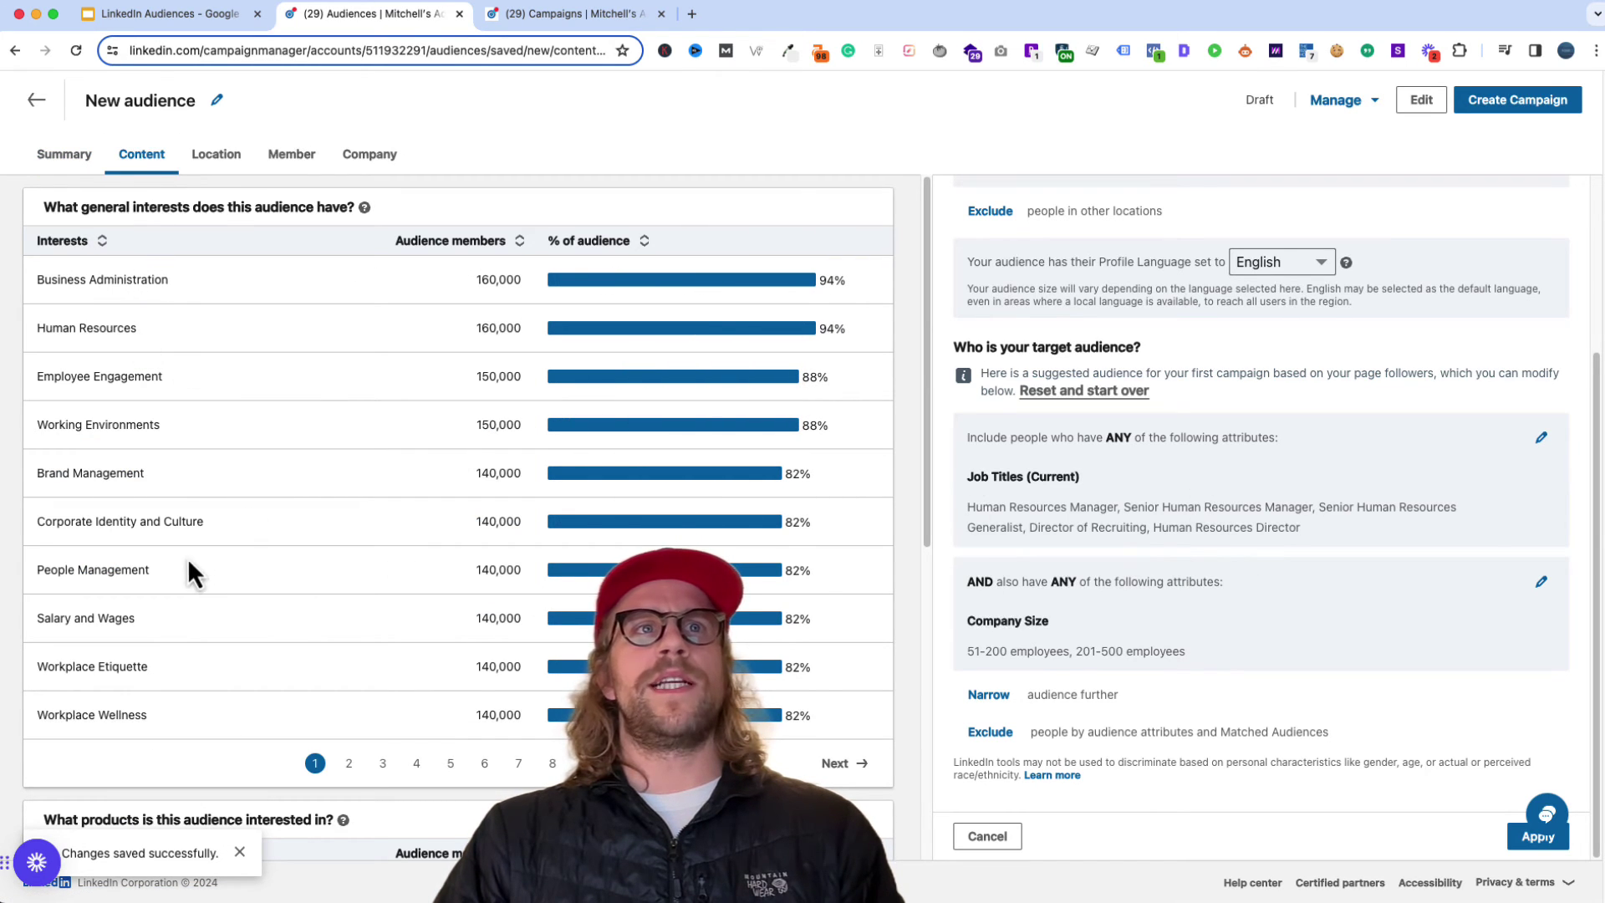
pyautogui.click(235, 162)
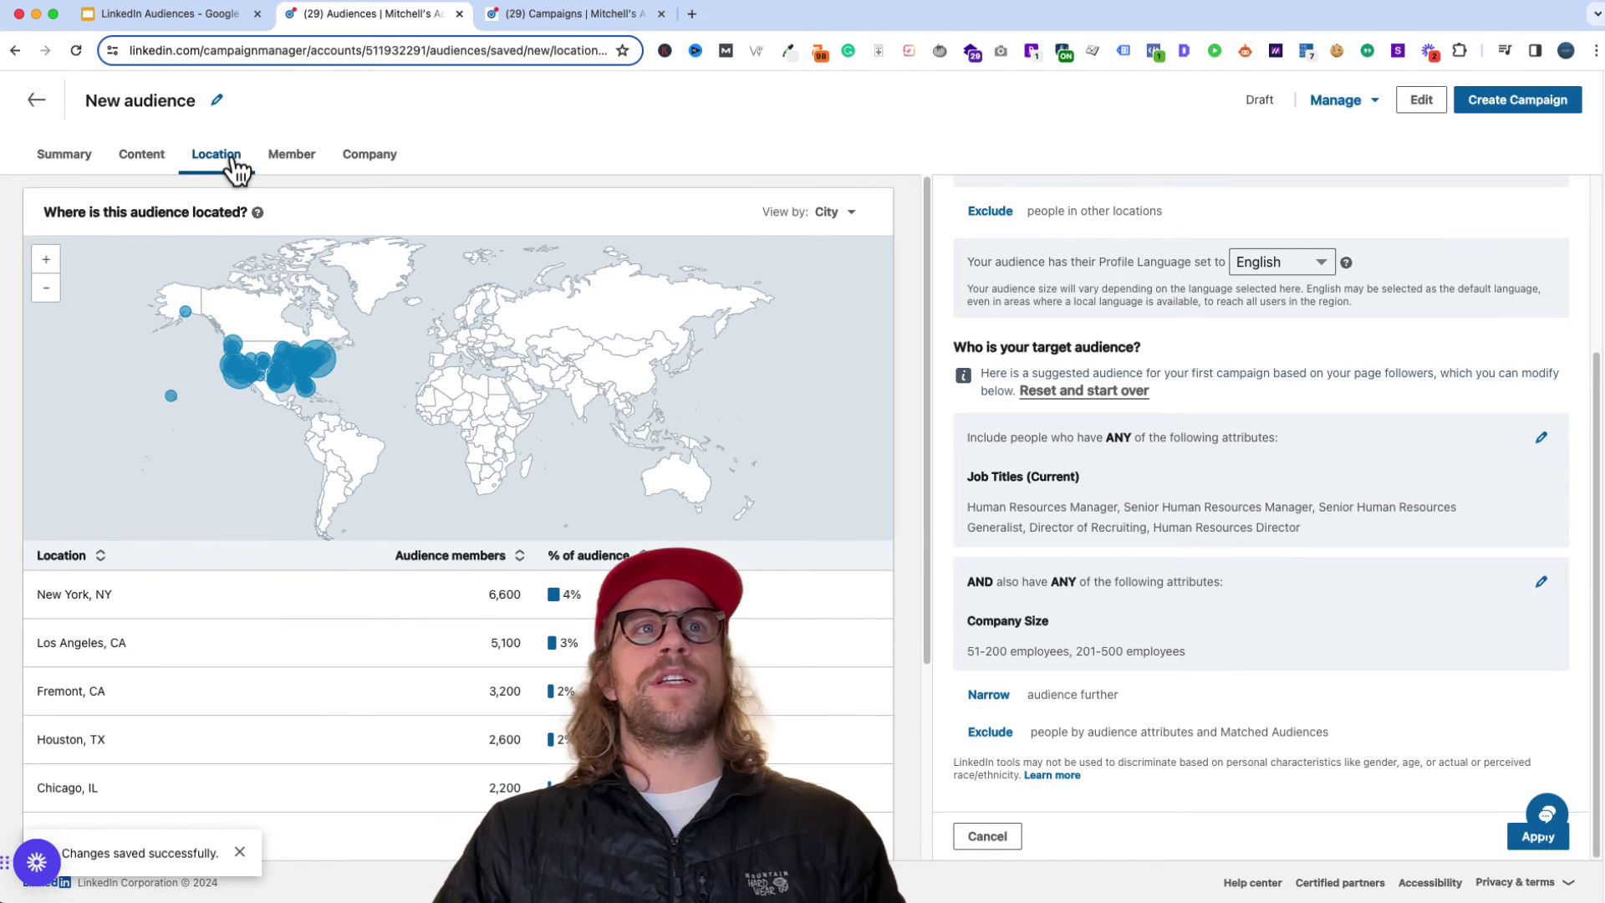
pyautogui.click(291, 156)
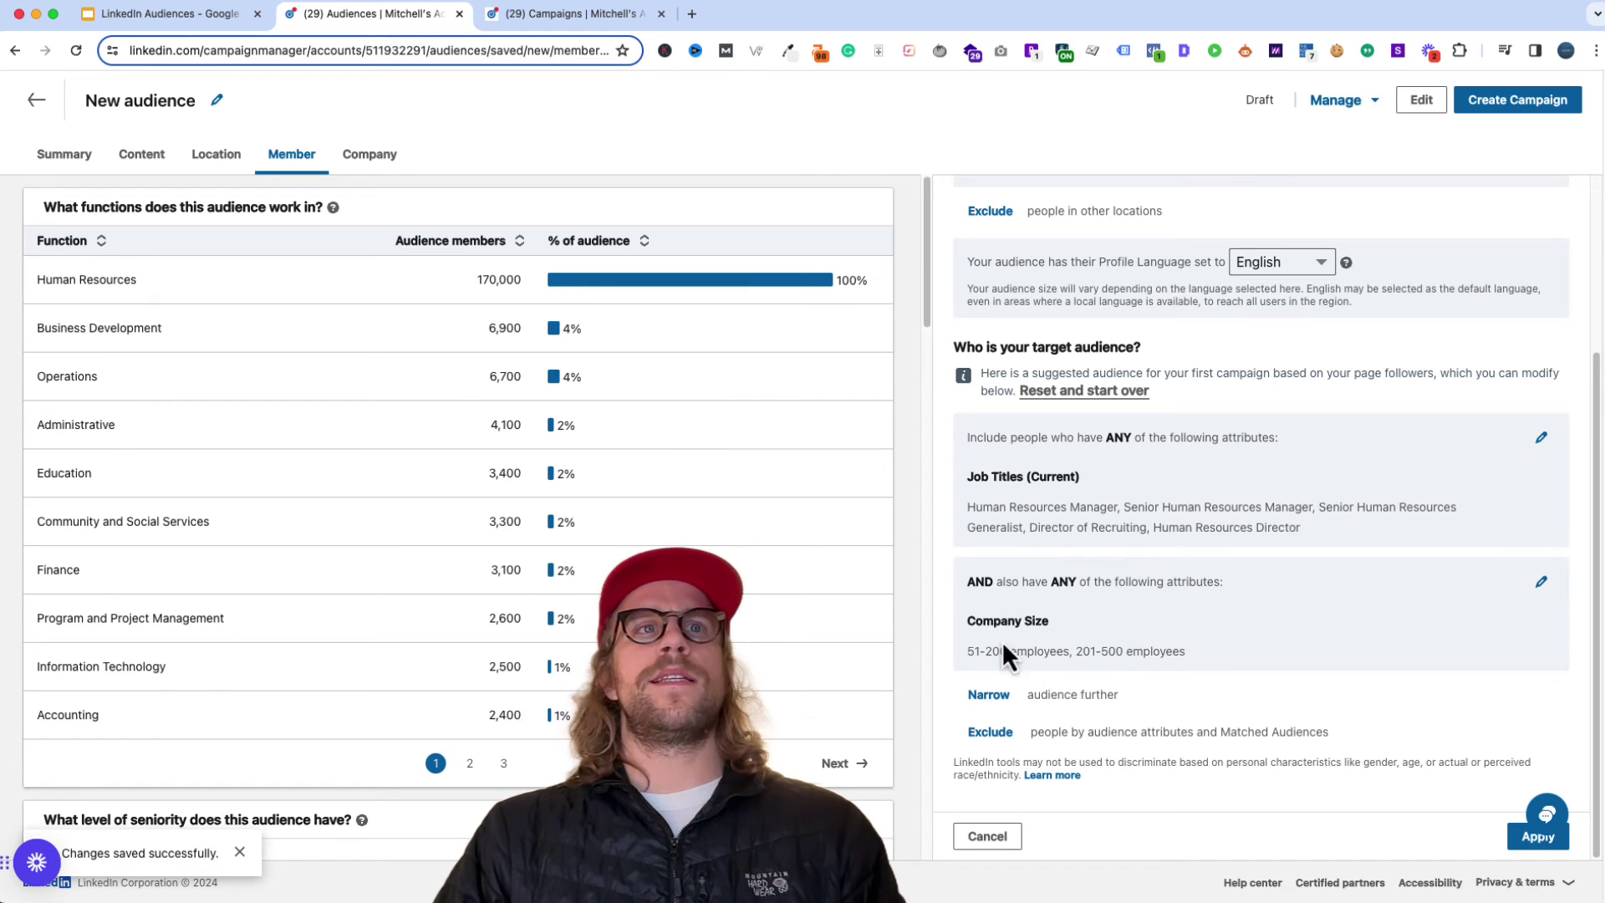
# Examine the new audience's job seniority and years of experience, and the companies employing its members
pyautogui.scroll(-3, 394, 644)
pyautogui.scroll(-6, 499, 679)
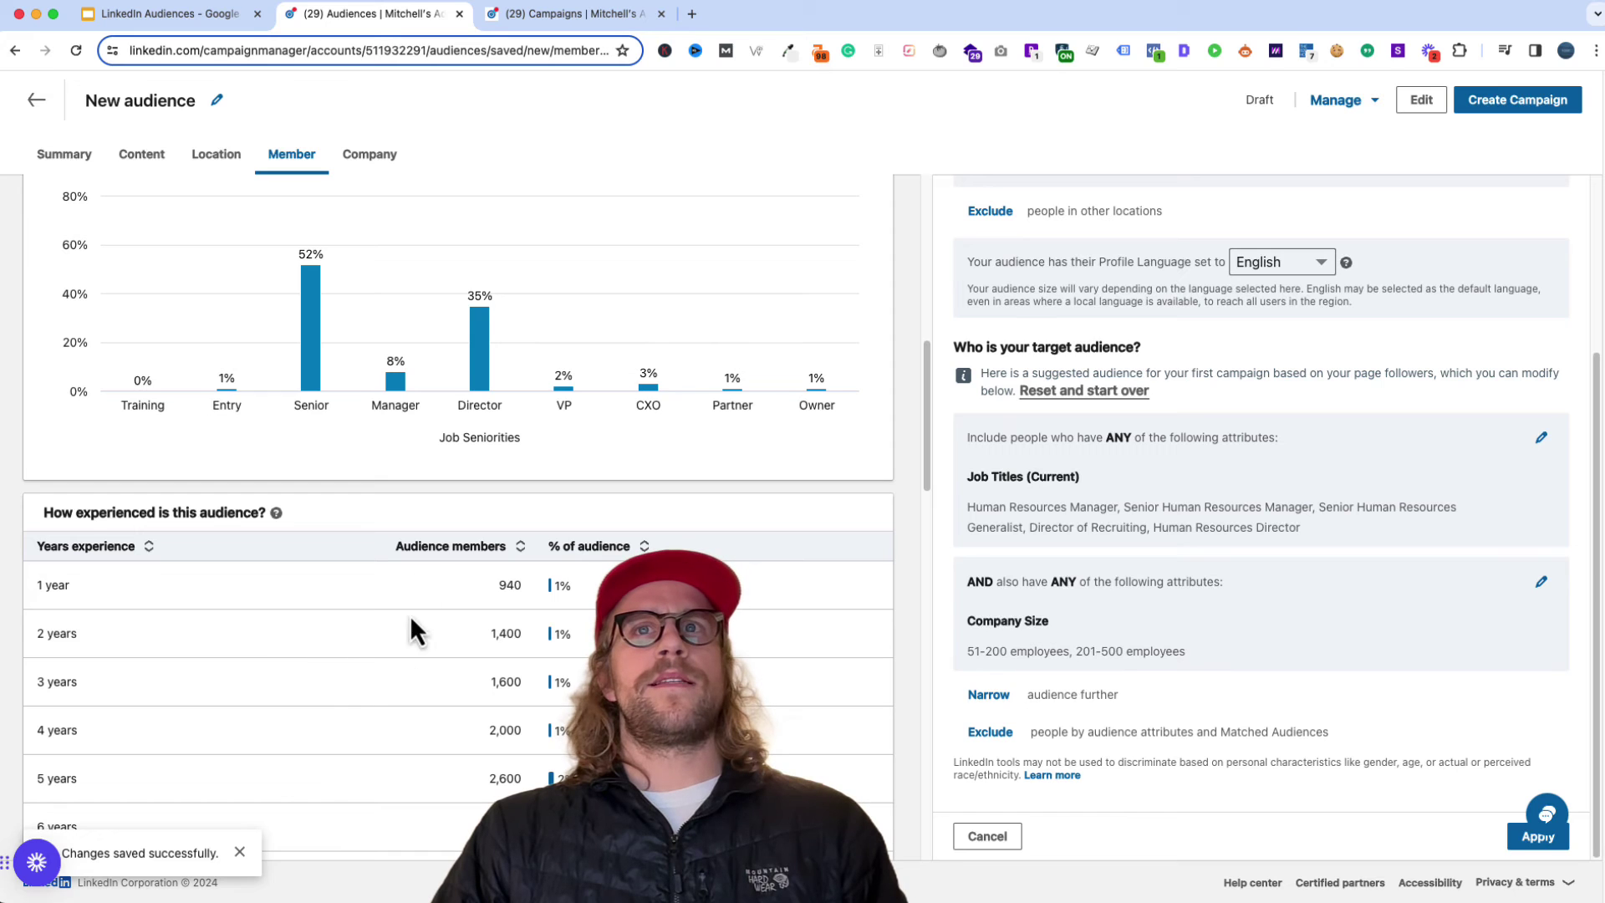
pyautogui.scroll(9, 410, 615)
pyautogui.click(372, 155)
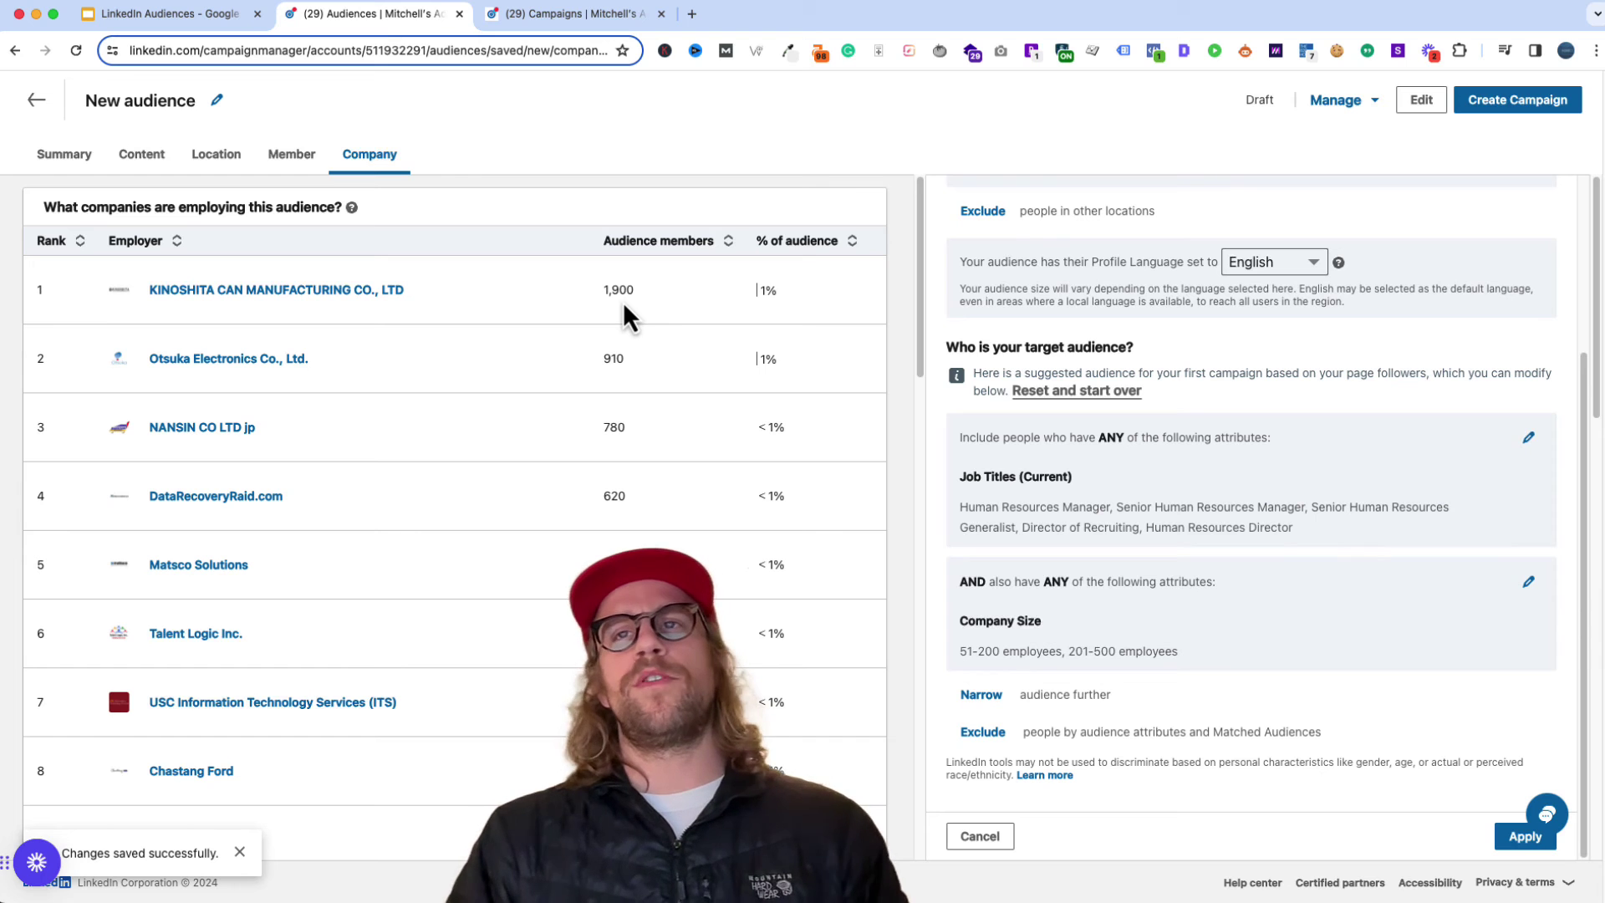
# Save the new audience under the name "Hr managers"
pyautogui.click(1378, 107)
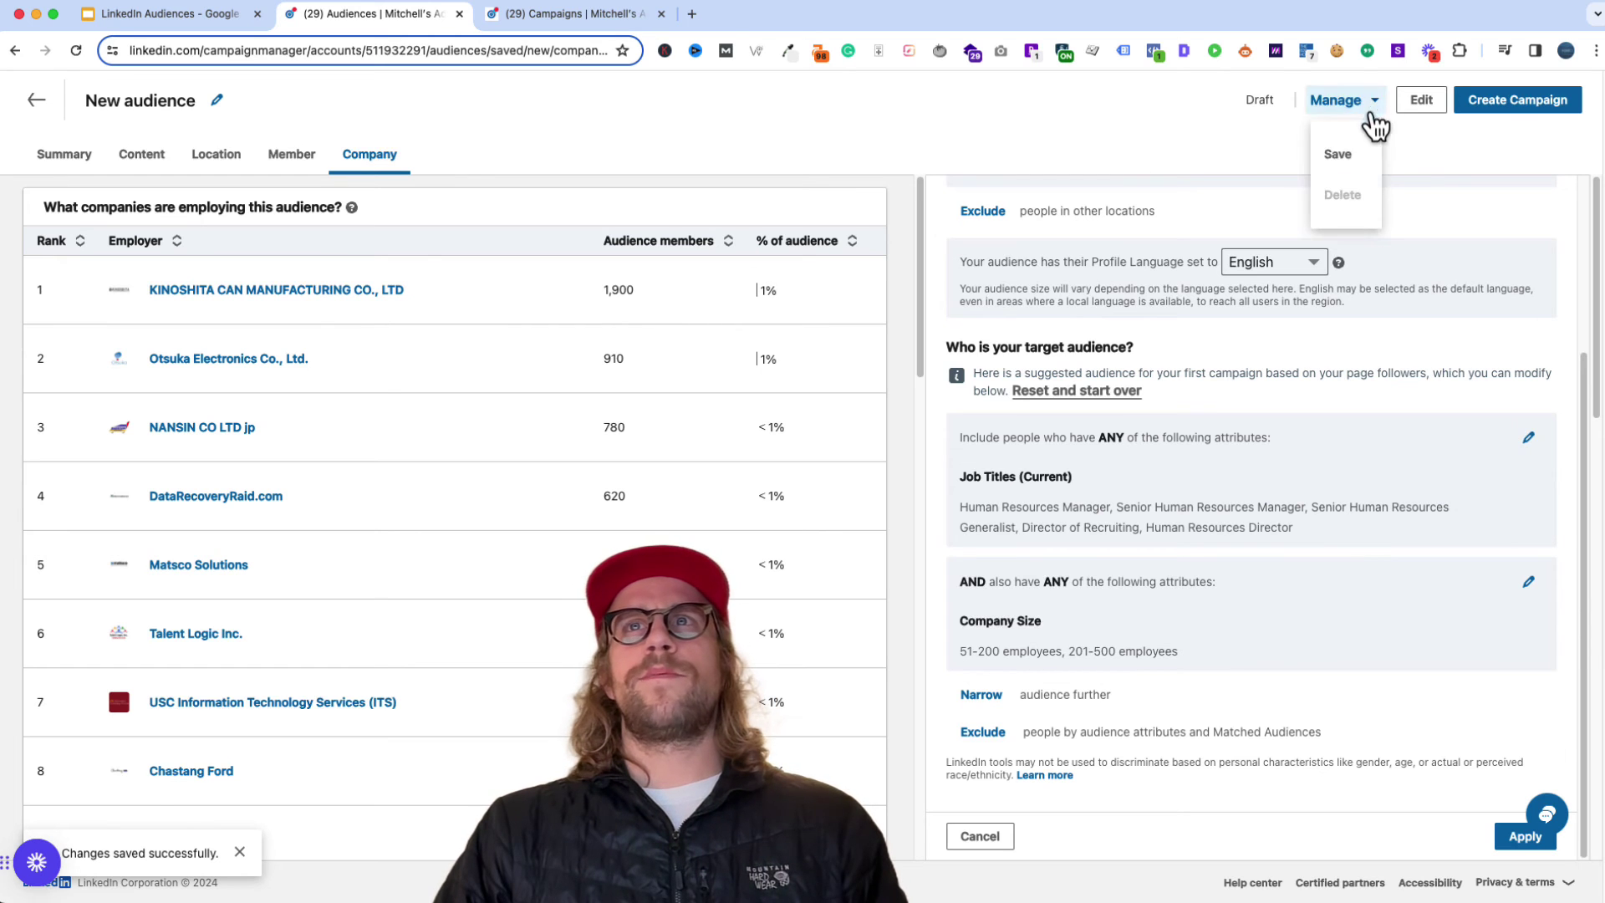
pyautogui.click(1343, 156)
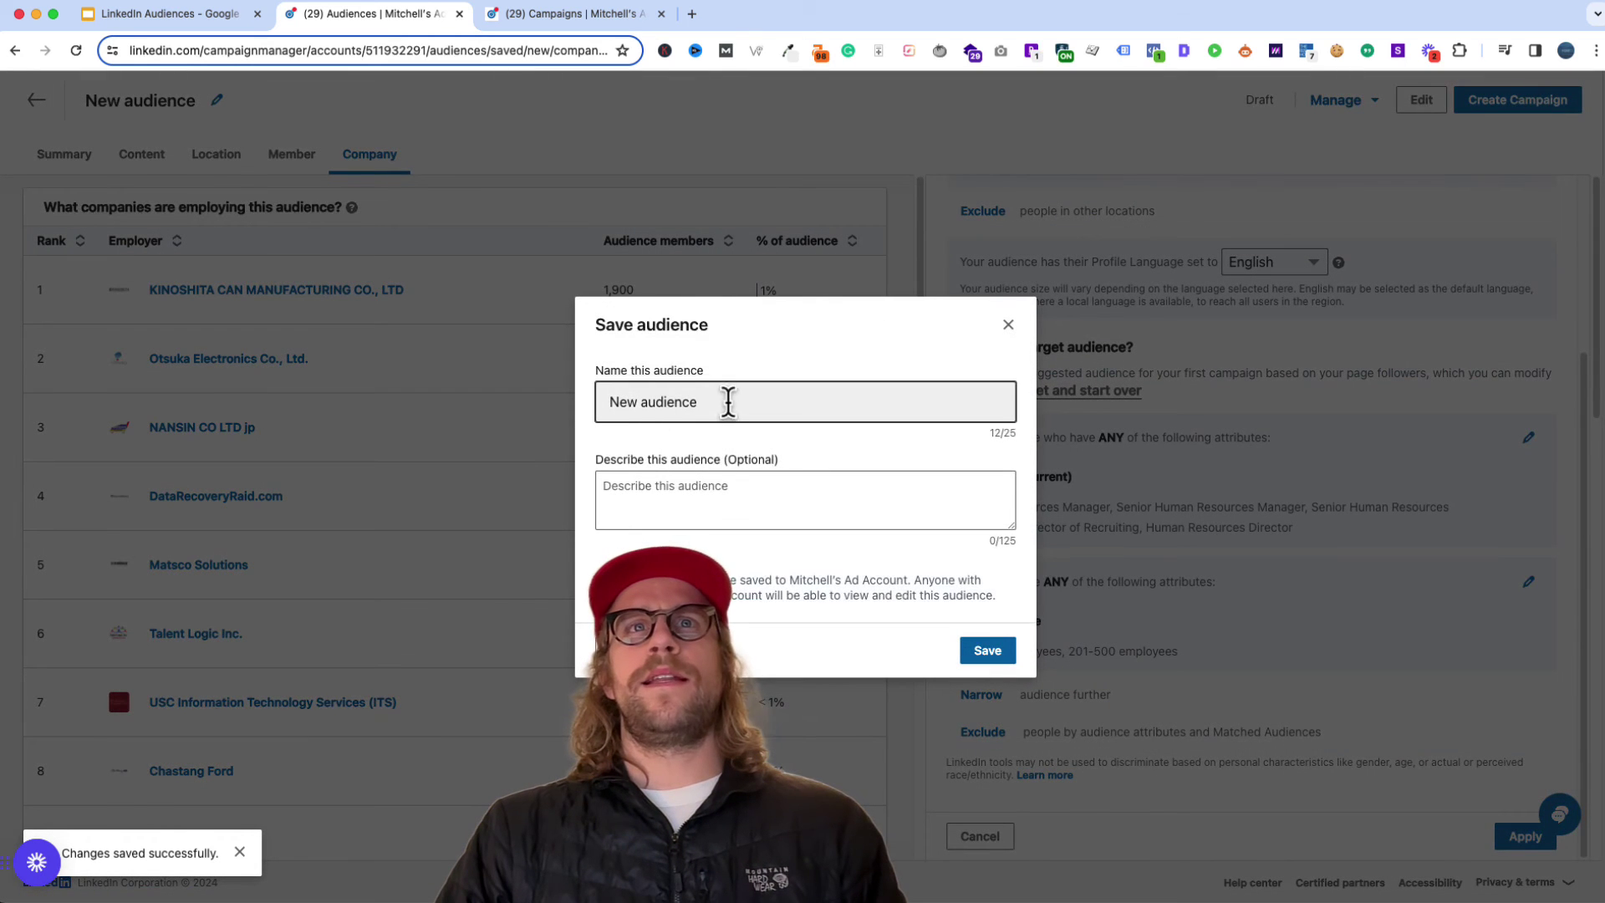
pyautogui.moveTo(727, 402); pyautogui.dragTo(599, 405)
pyautogui.write('Hr managers')
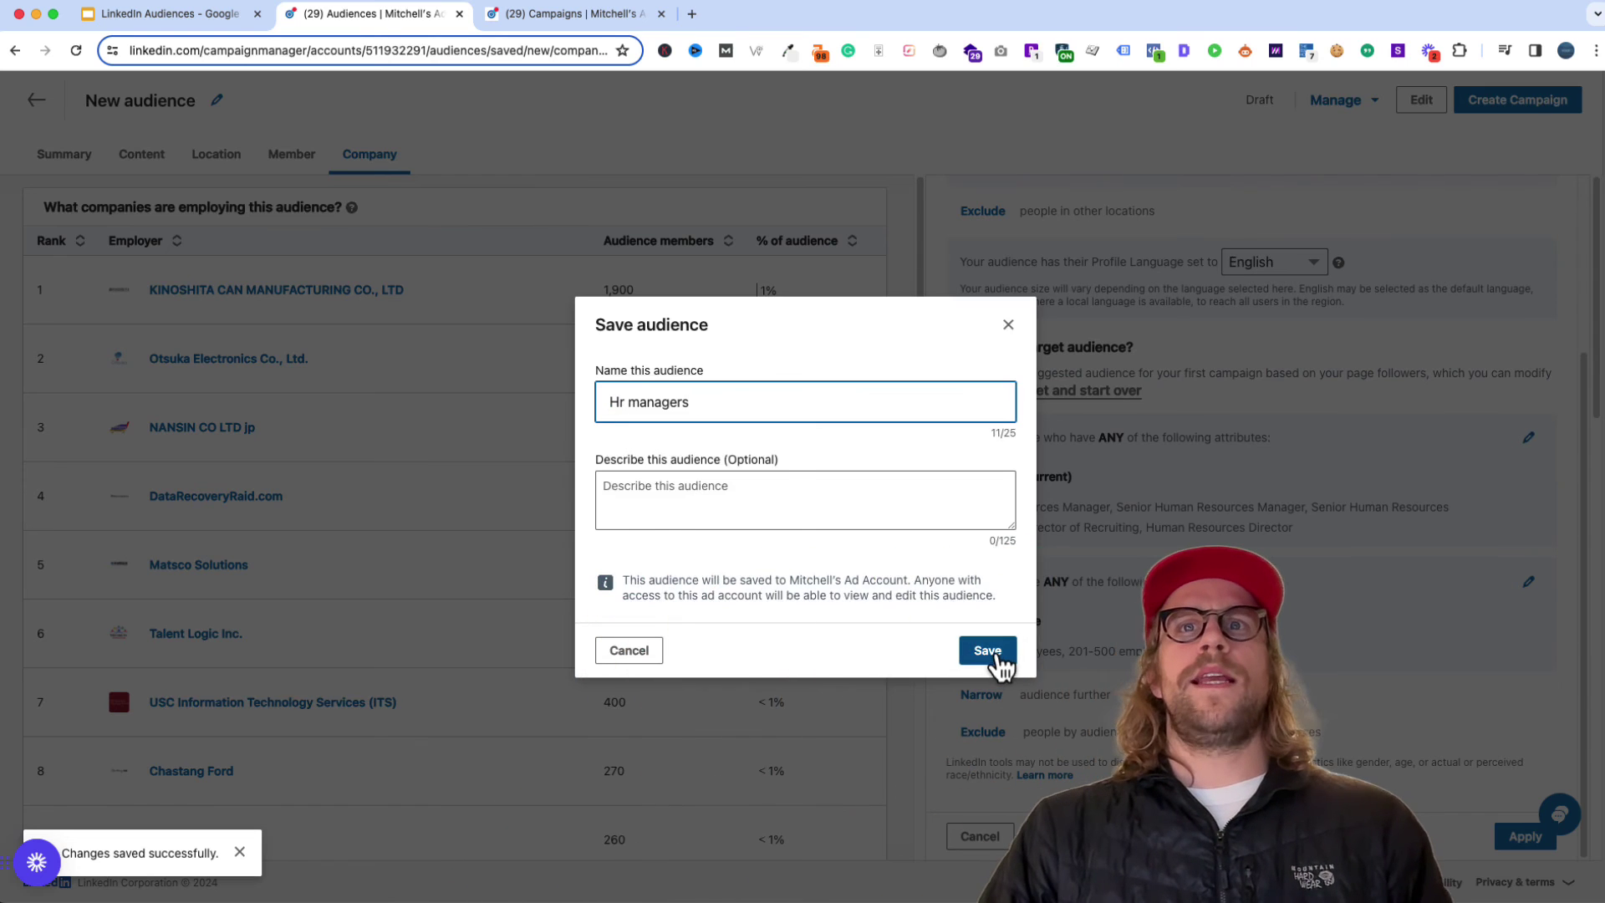
pyautogui.click(987, 650)
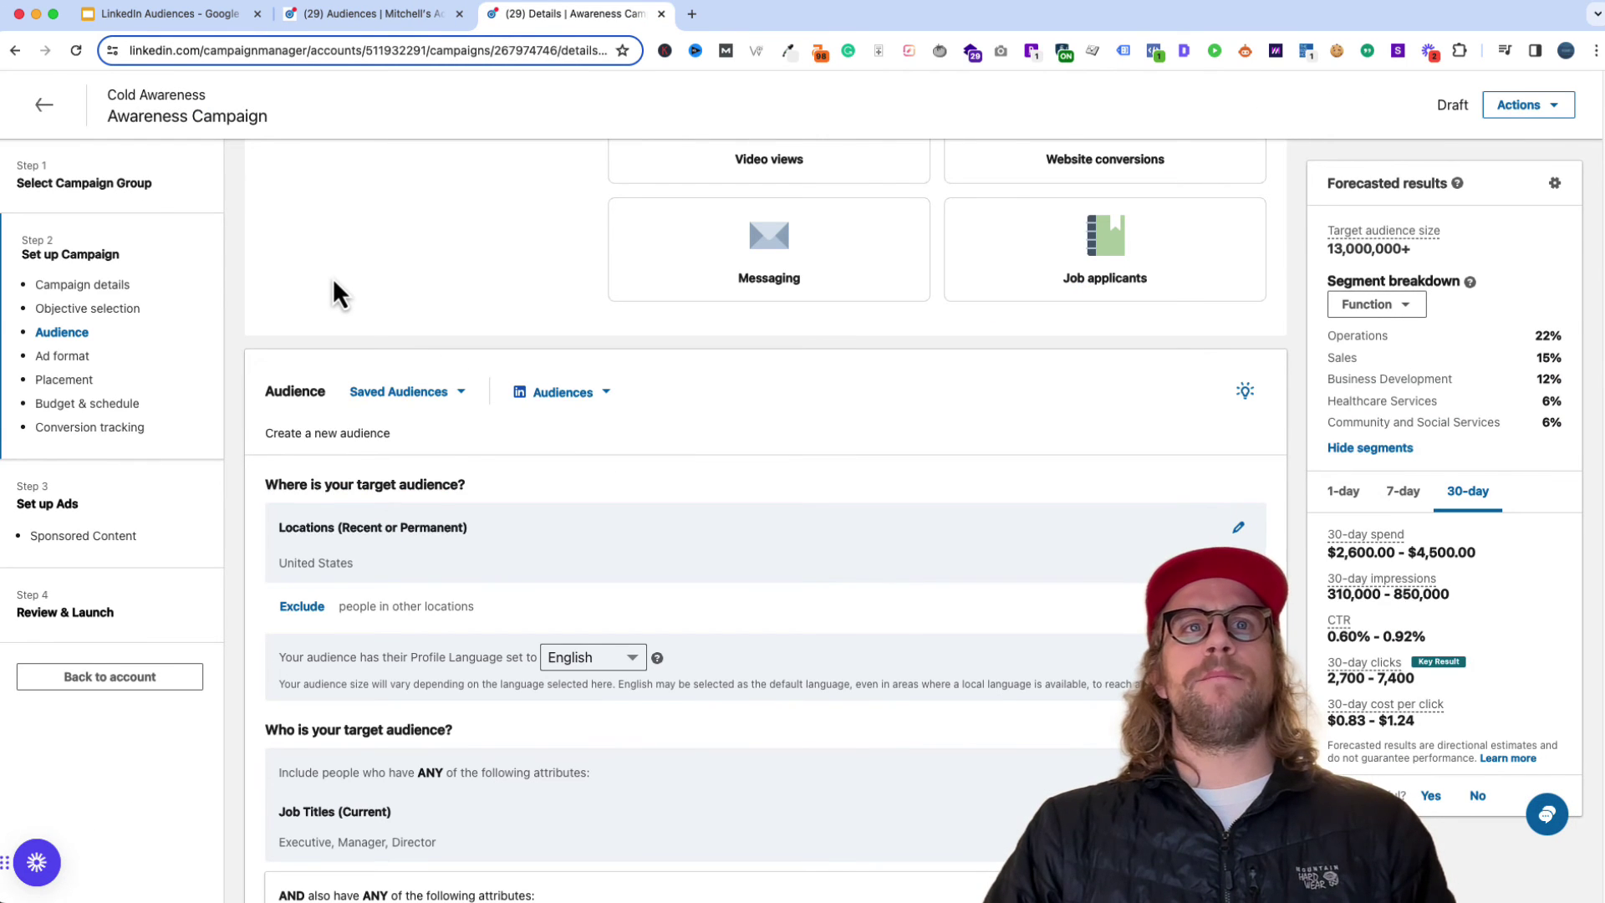
# Apply the saved audience Hr managers to the Awareness Campaign, replacing its existing targeting selections
pyautogui.click(455, 408)
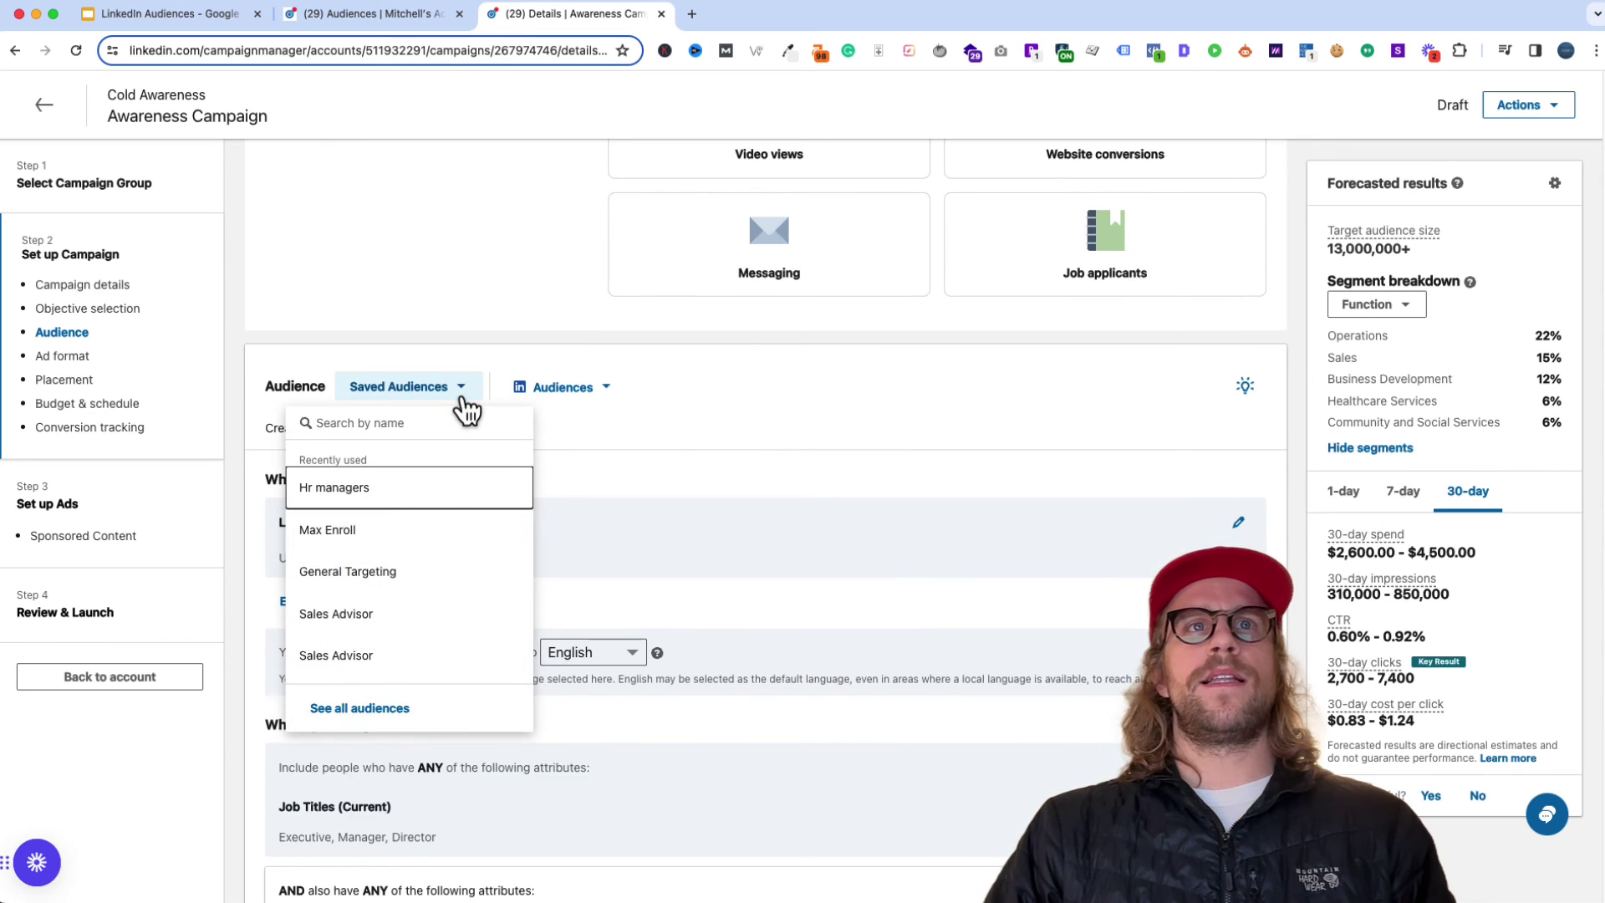
pyautogui.click(333, 489)
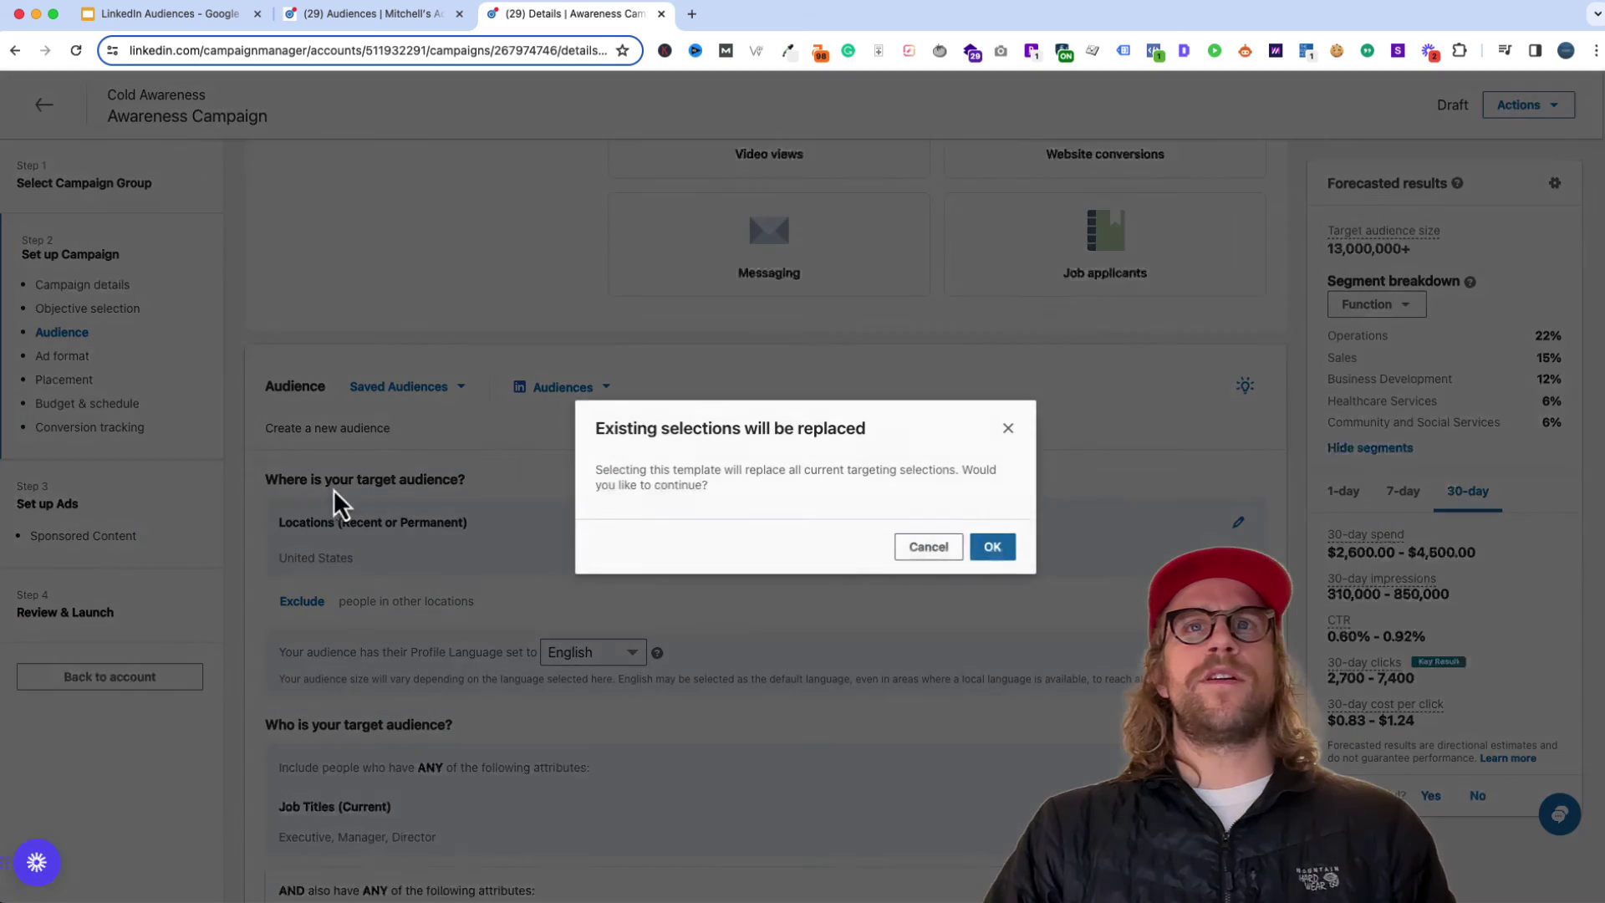
pyautogui.click(991, 548)
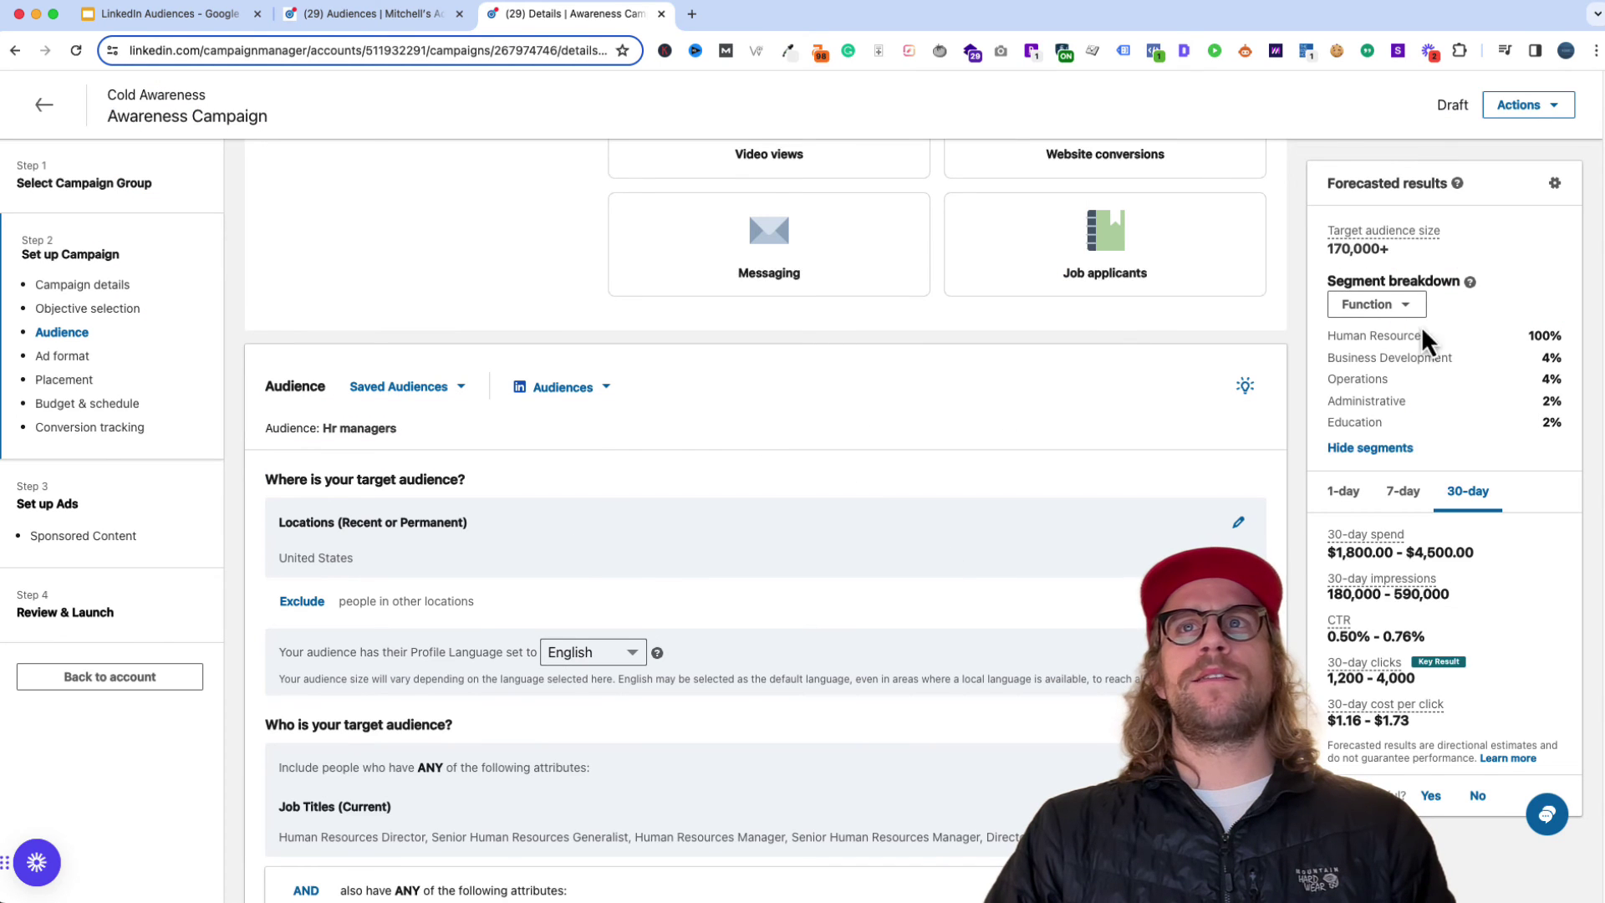
pyautogui.scroll(-3, 805, 672)
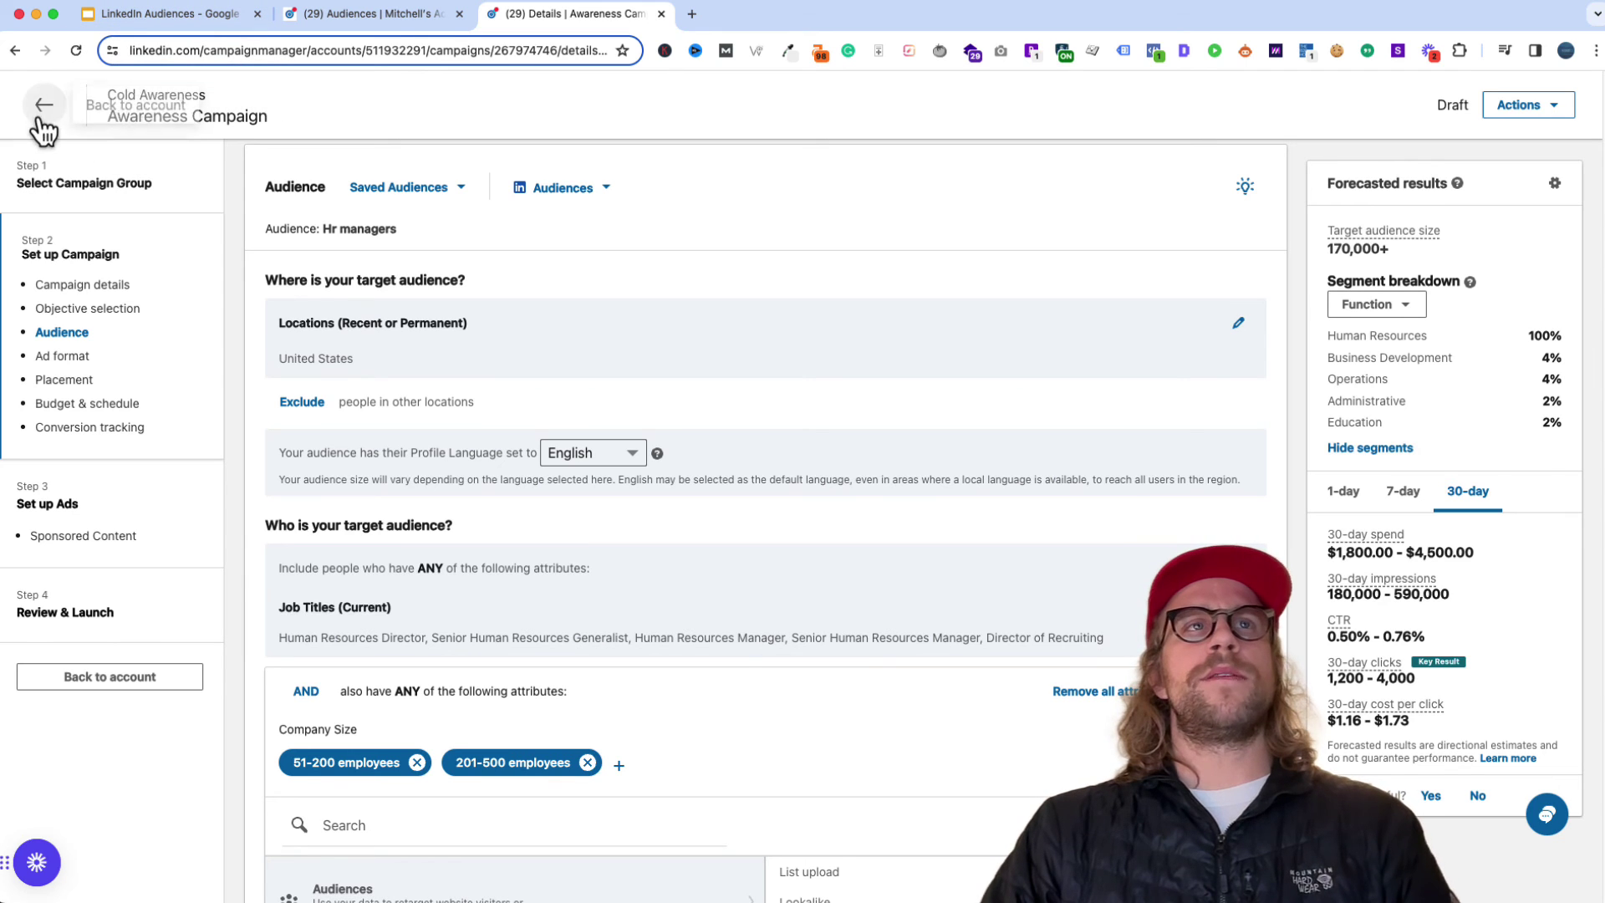
# Examine the summary and member insights of the matched company list audience, and return to the Agenda slide in Google Slides
pyautogui.click(354, 25)
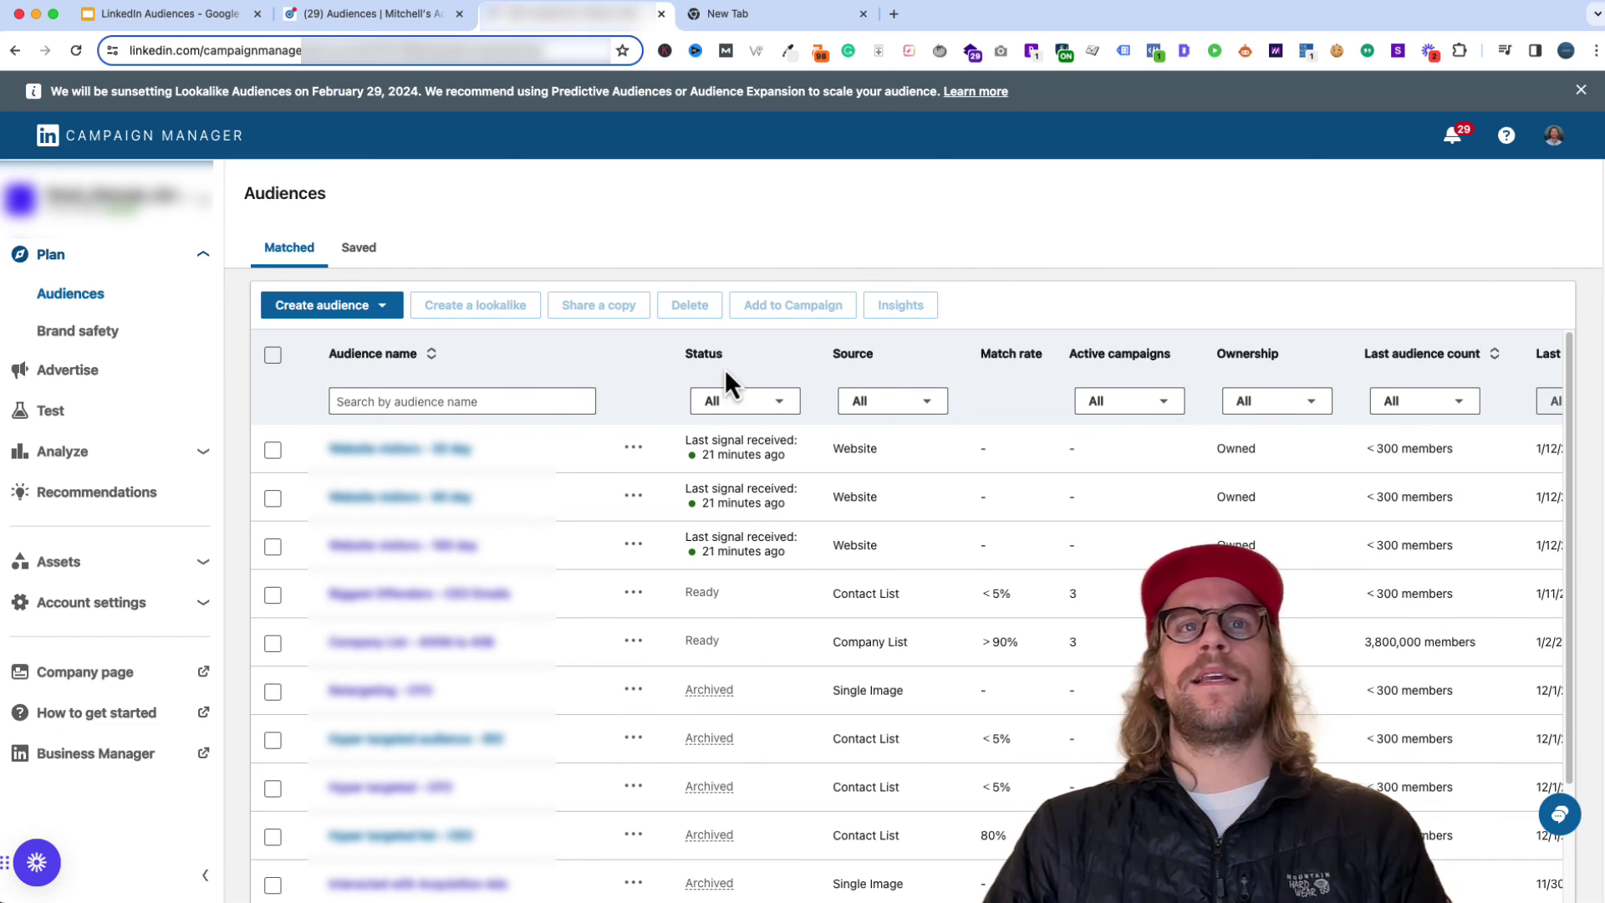
pyautogui.click(430, 649)
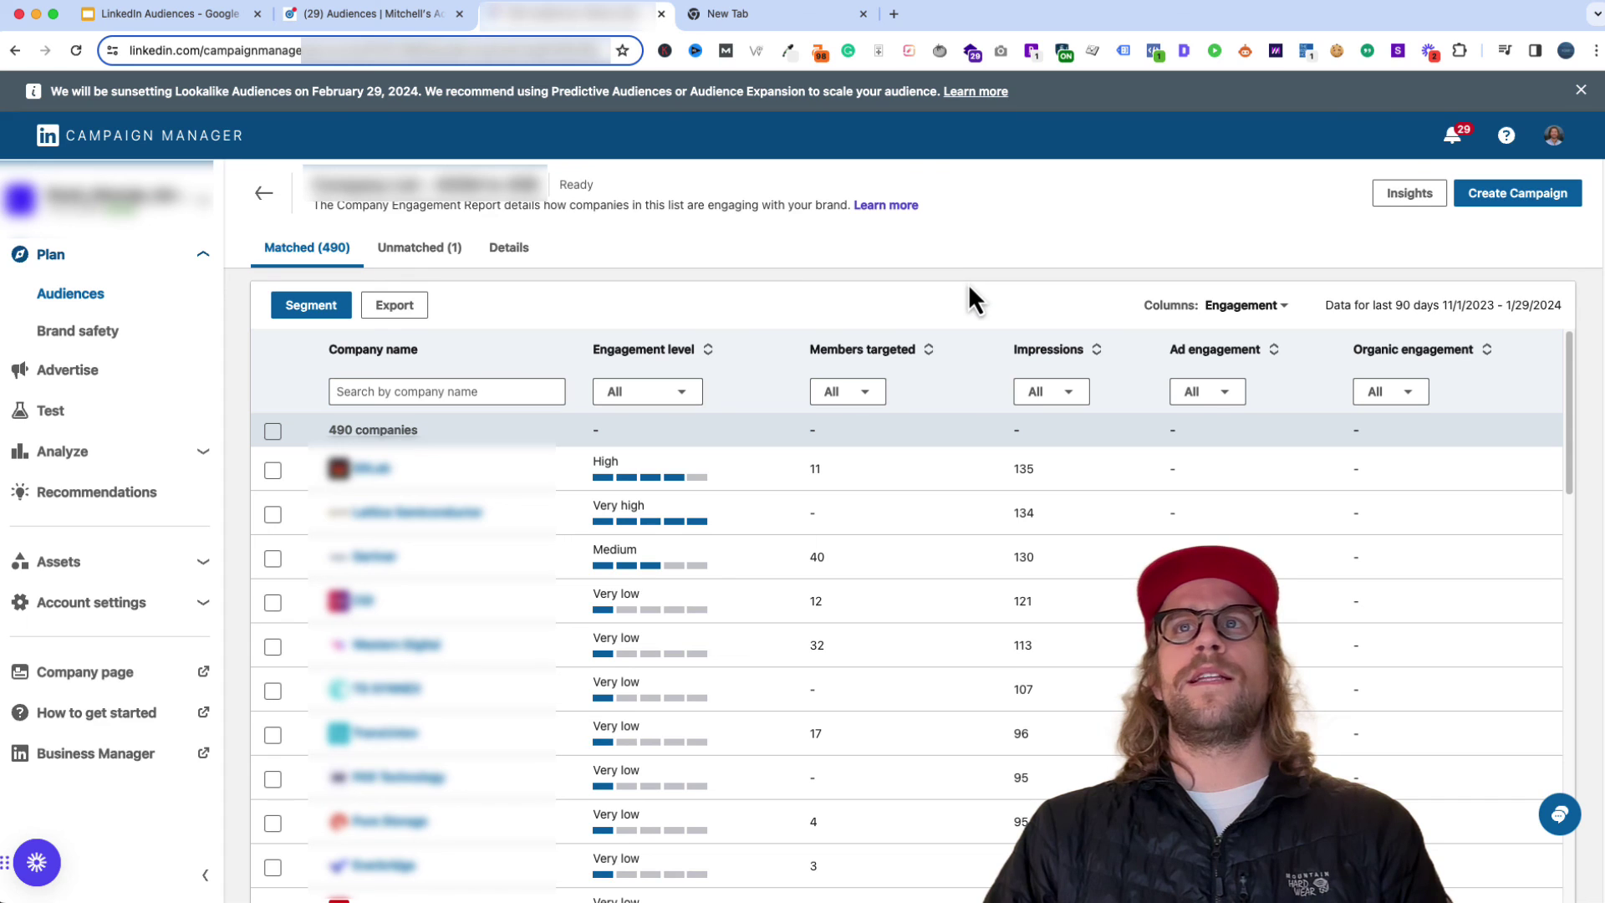
pyautogui.click(1402, 201)
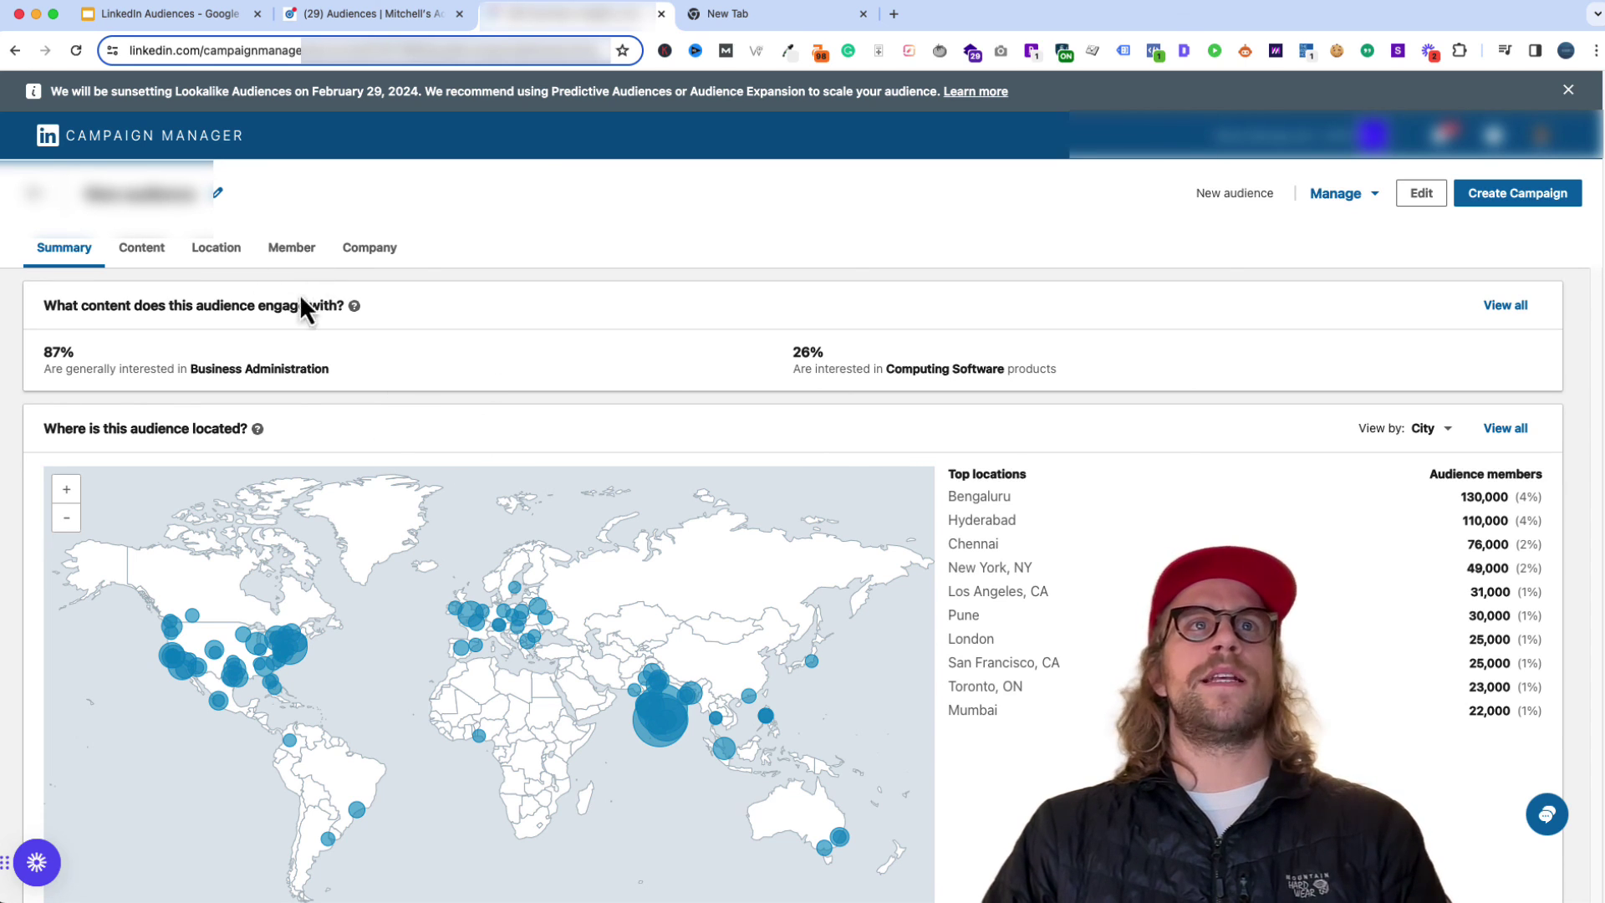
pyautogui.click(309, 261)
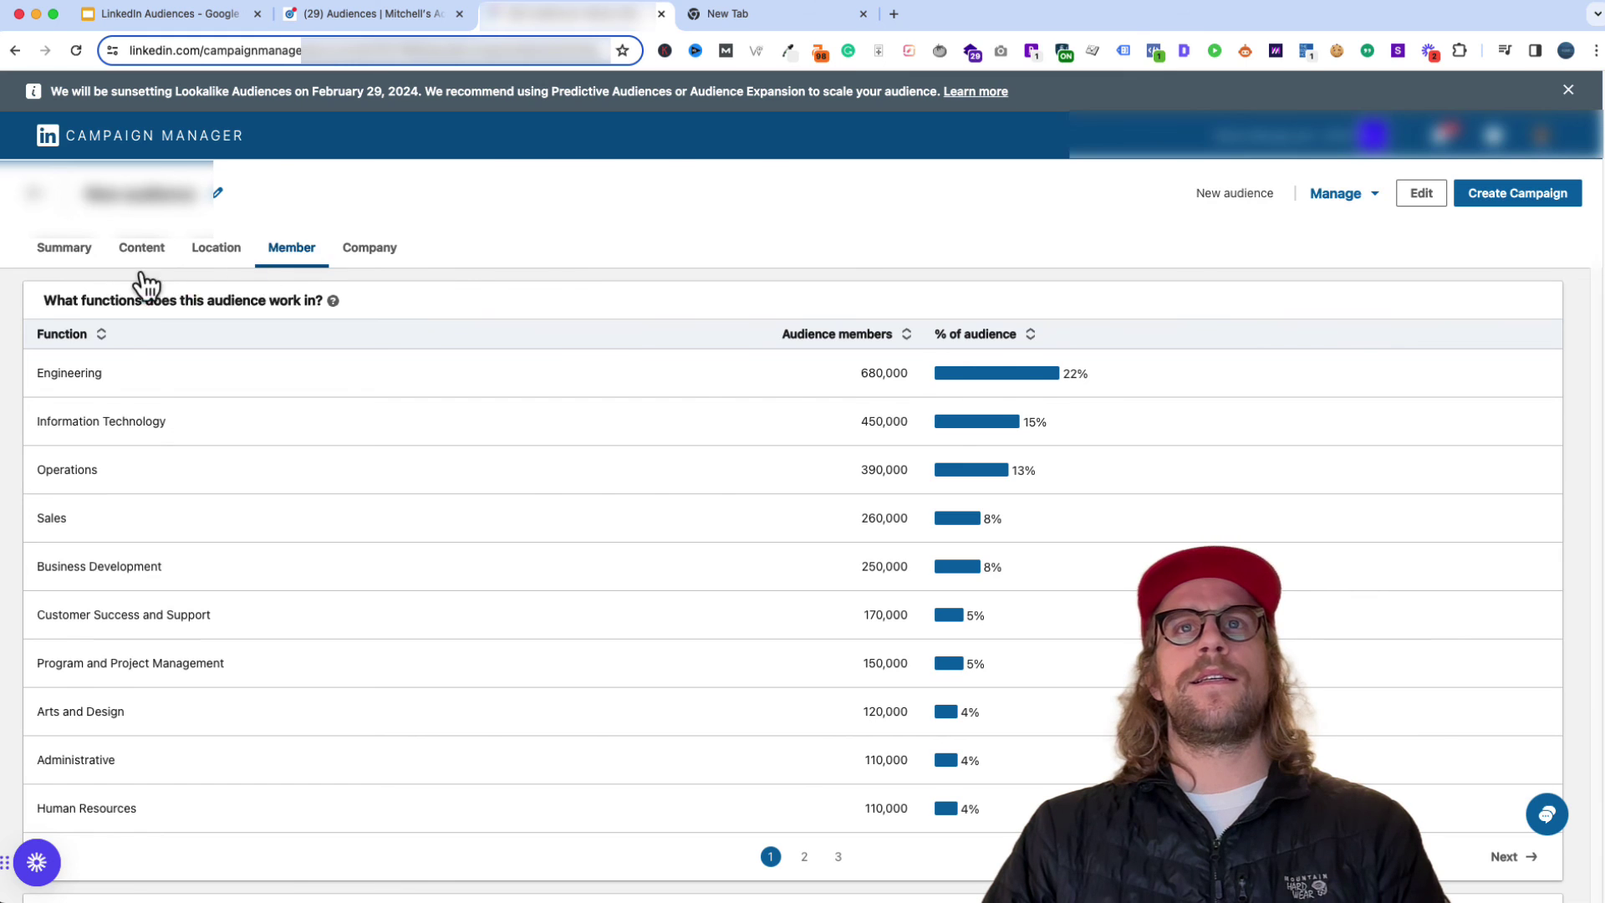
pyautogui.press('super+1')
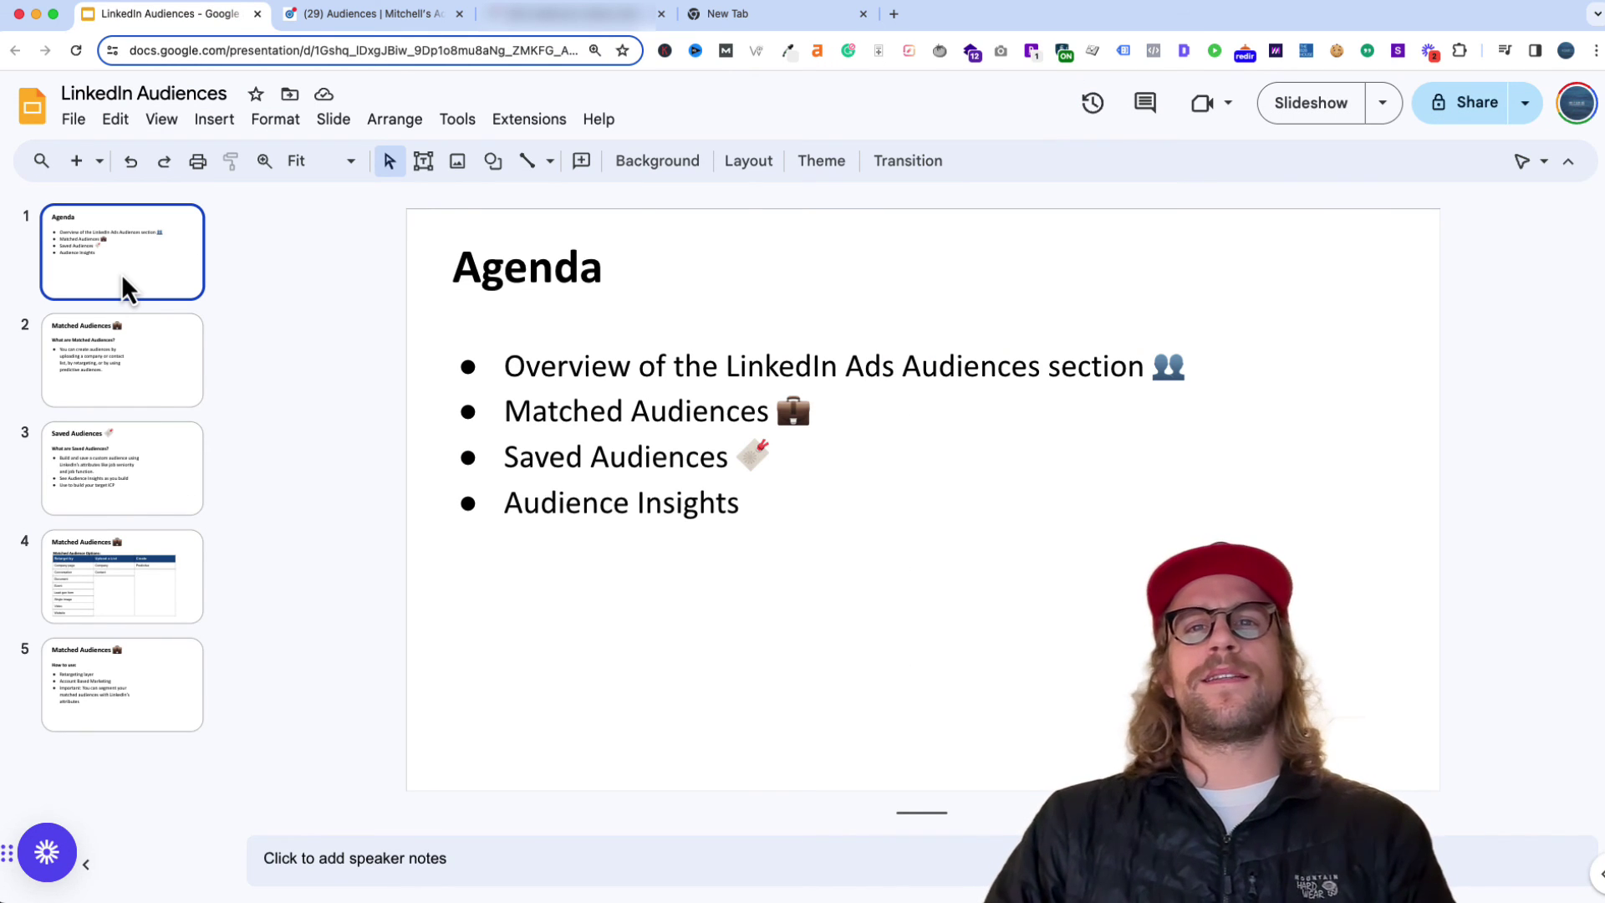